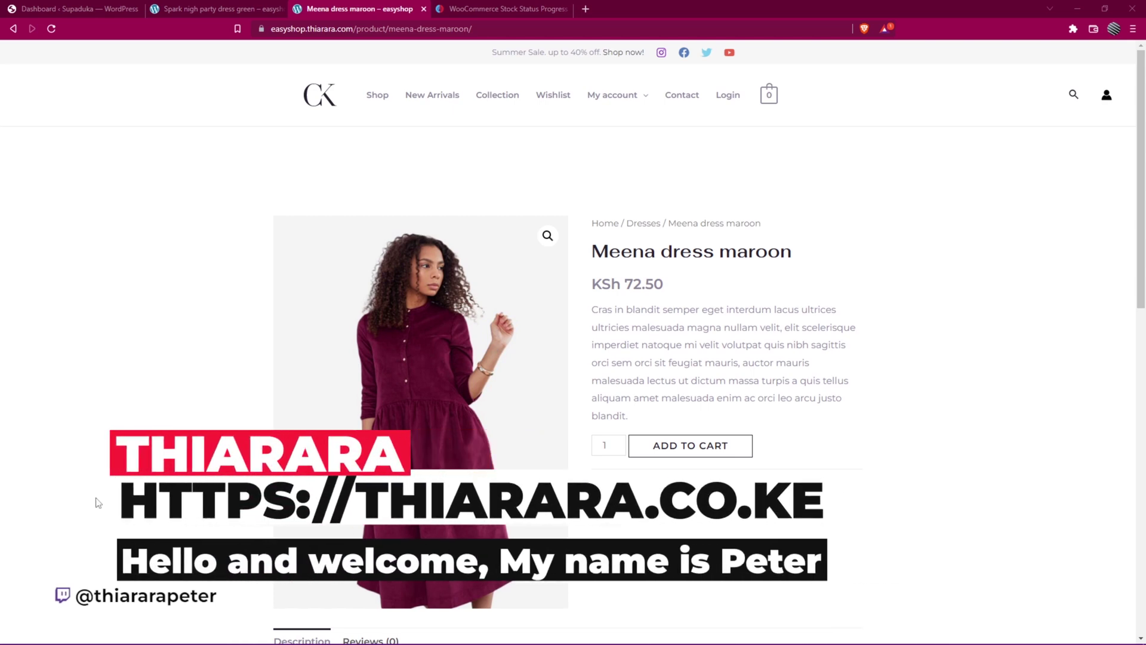
- View the Spark nigh party dress green page and its 'Only 110 remaining!' stock progress bar
left_click(223, 8)
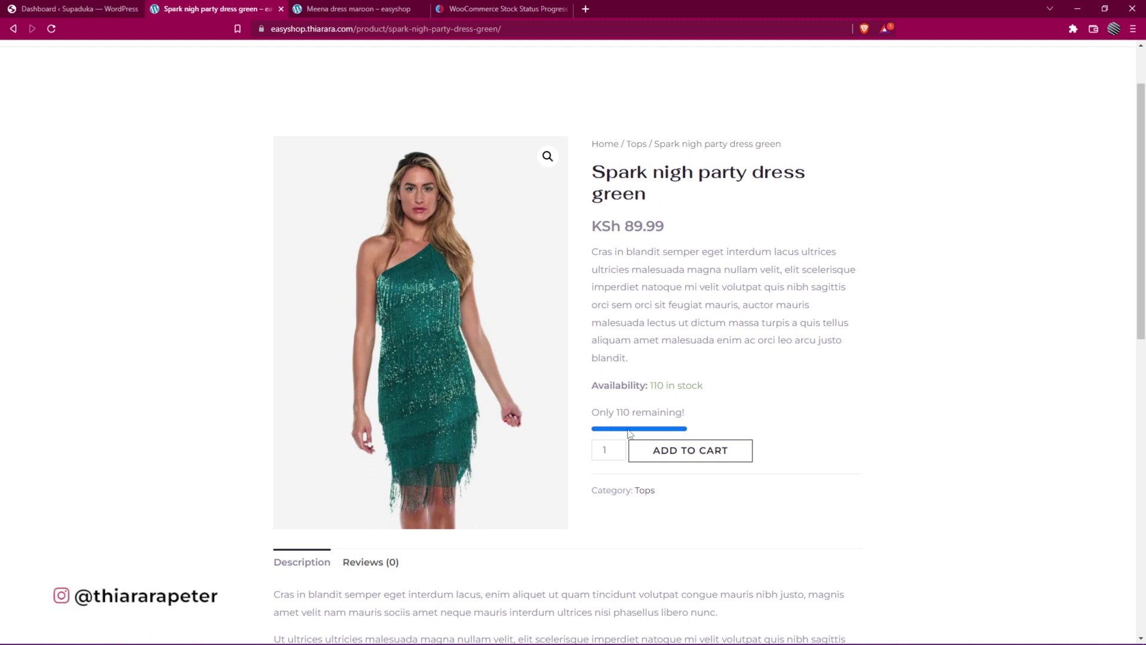
left_click_drag(593, 416, 662, 415)
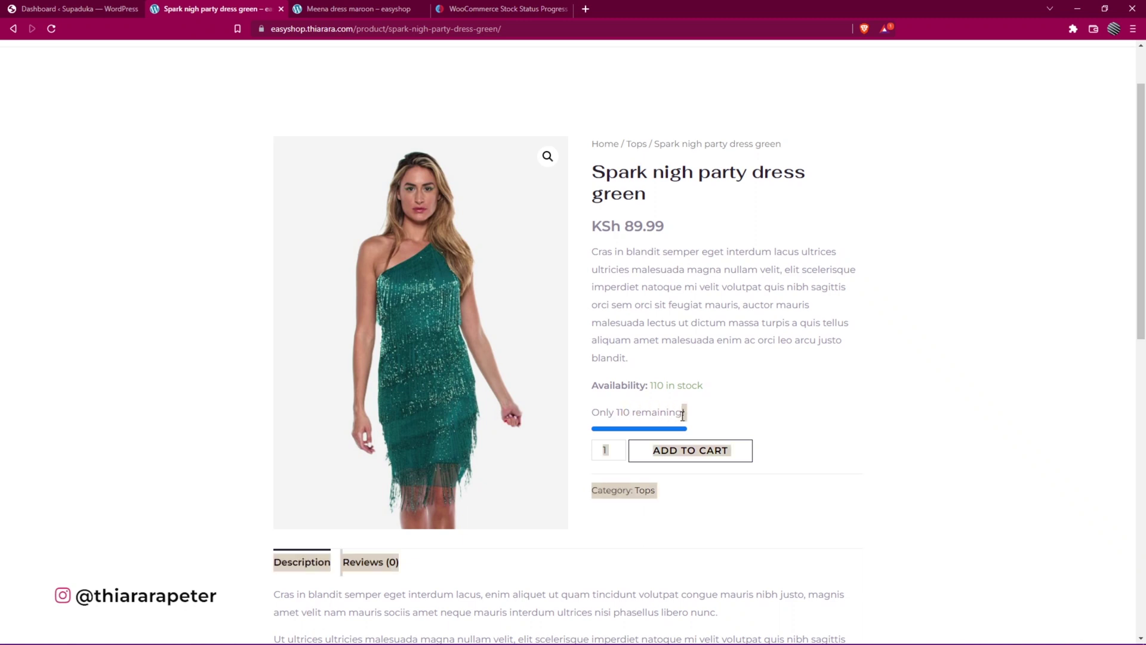
left_click(791, 422)
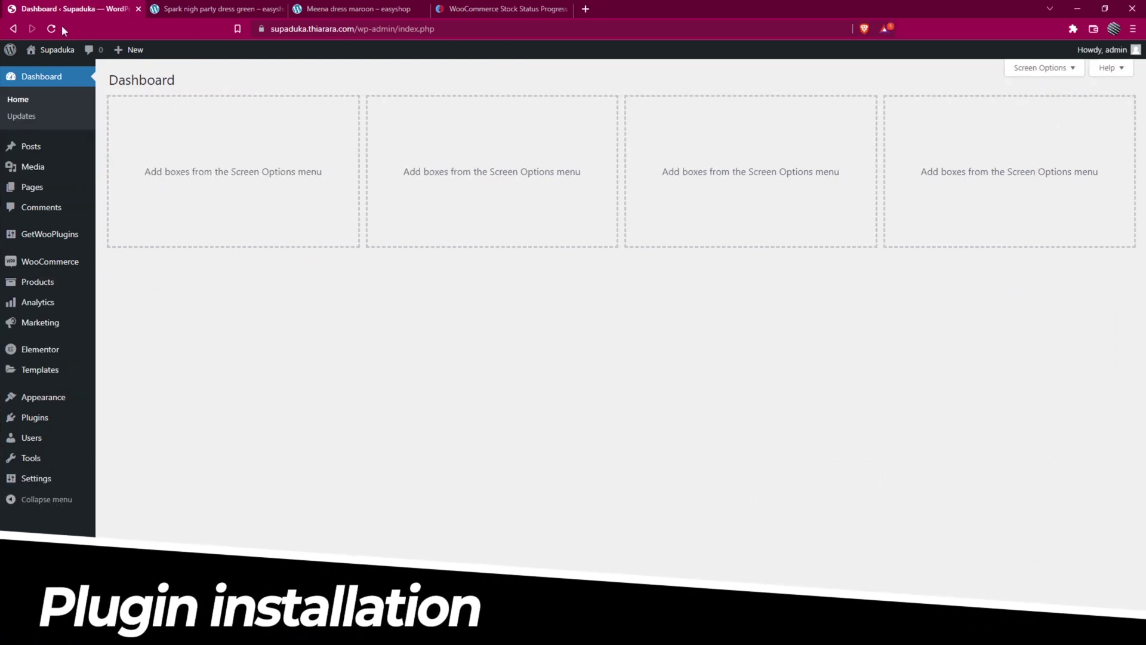
- Install and activate the Code Snippets plugin from Plugins > Add New
mouse_move(43, 425)
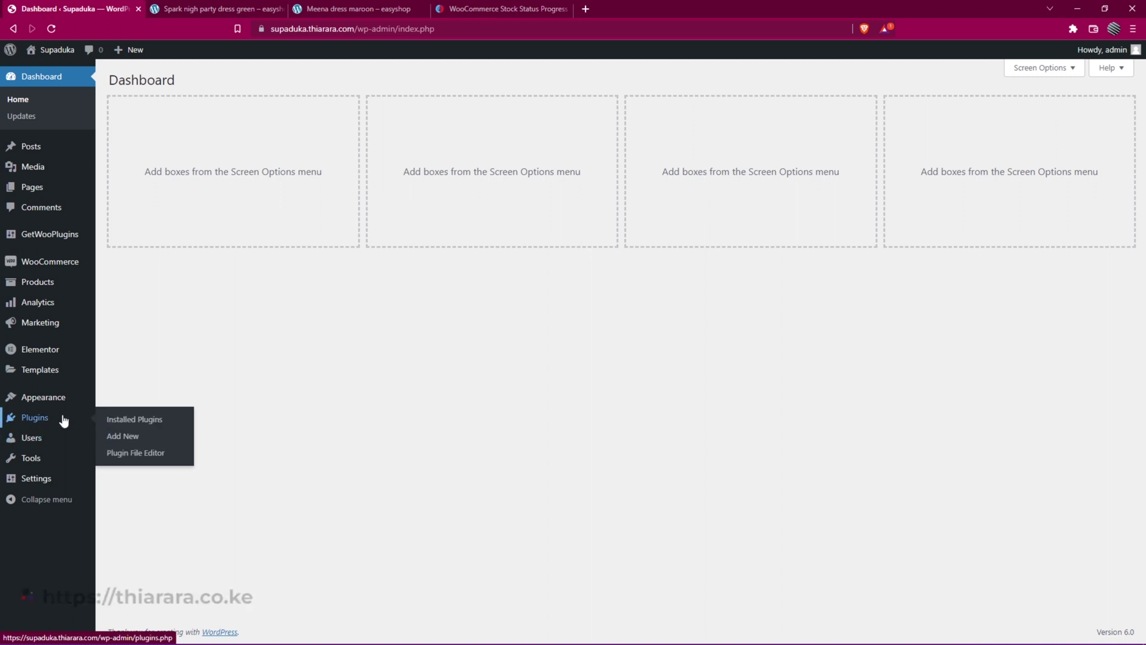
left_click(136, 445)
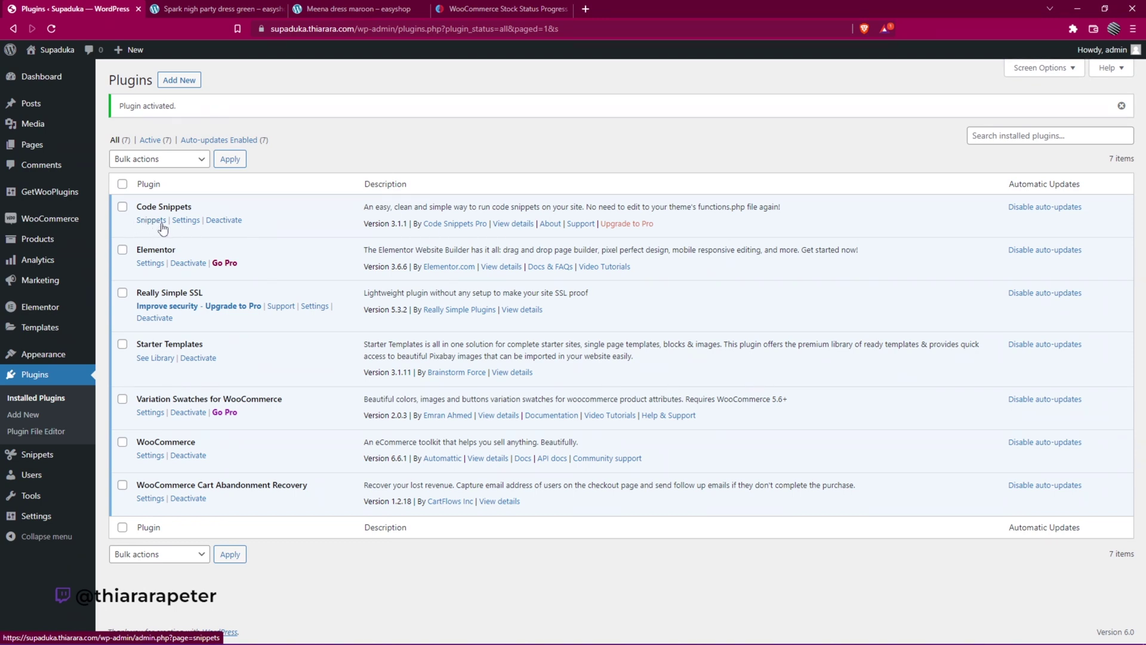
mouse_move(61, 52)
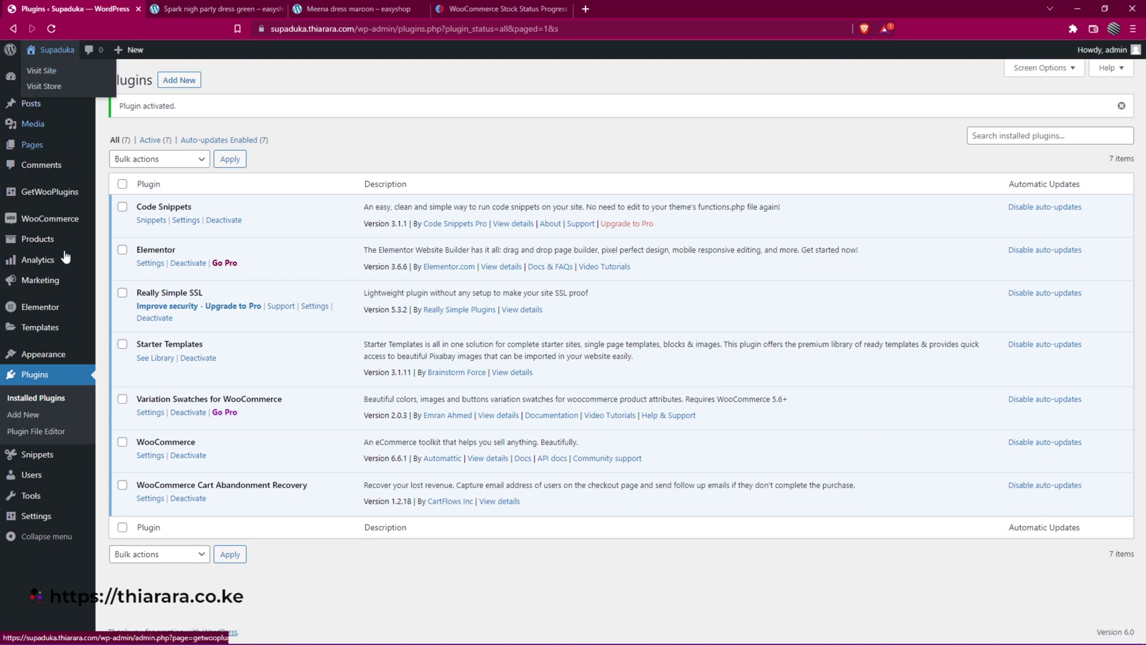
mouse_move(37, 455)
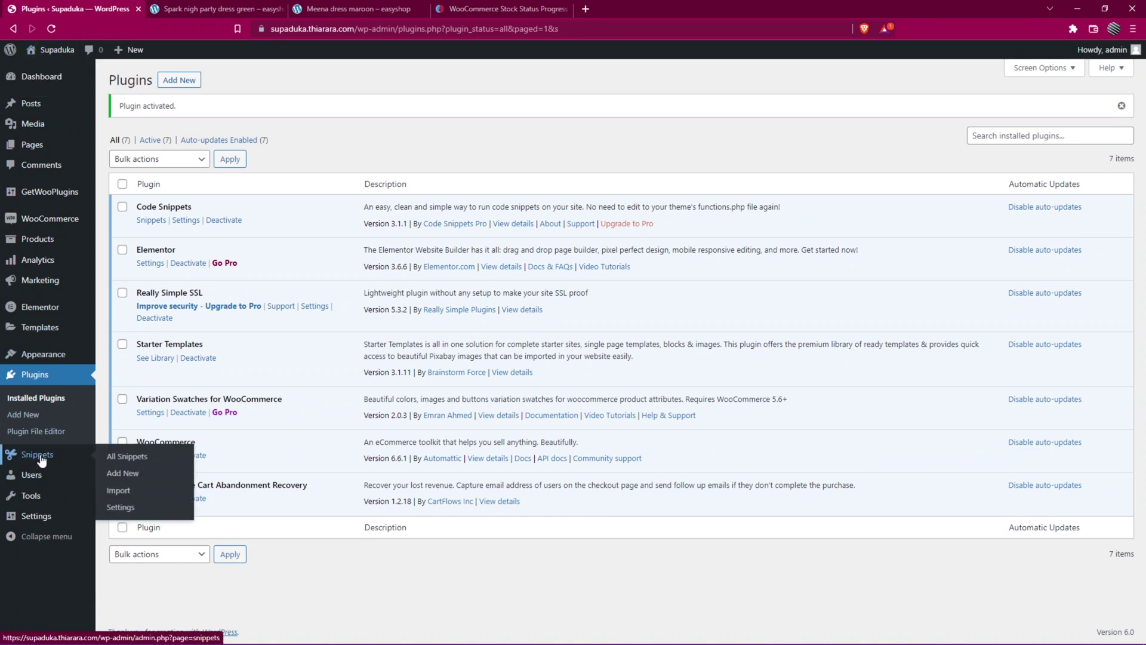
- Create a new code snippet titled 'status progress bar'
left_click(117, 474)
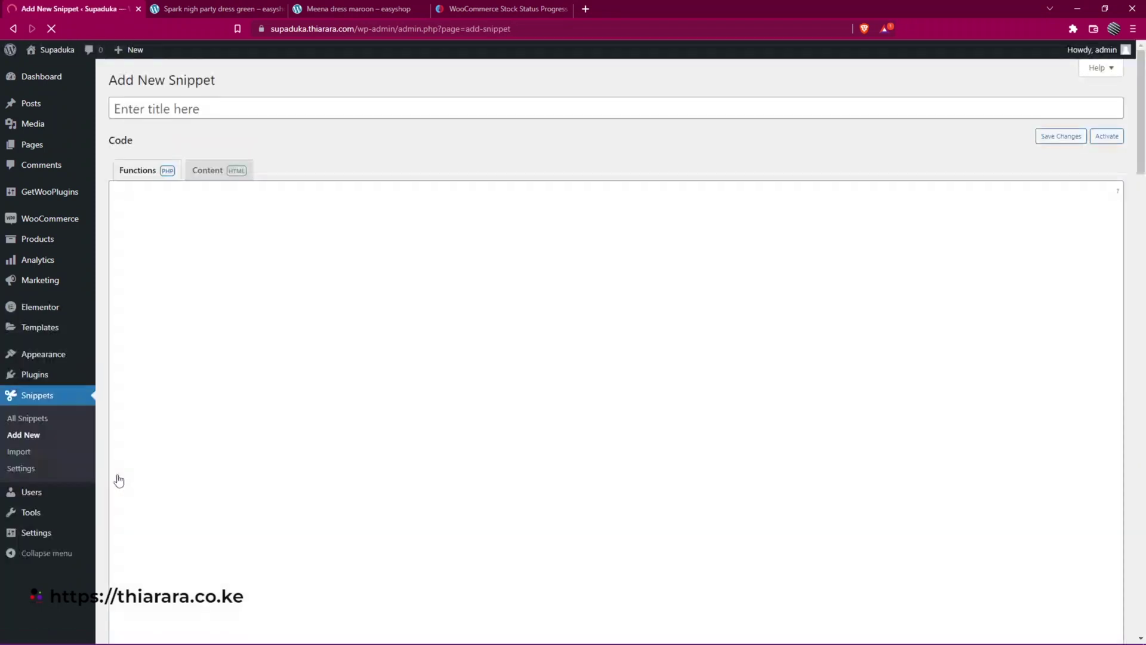
left_click(174, 109)
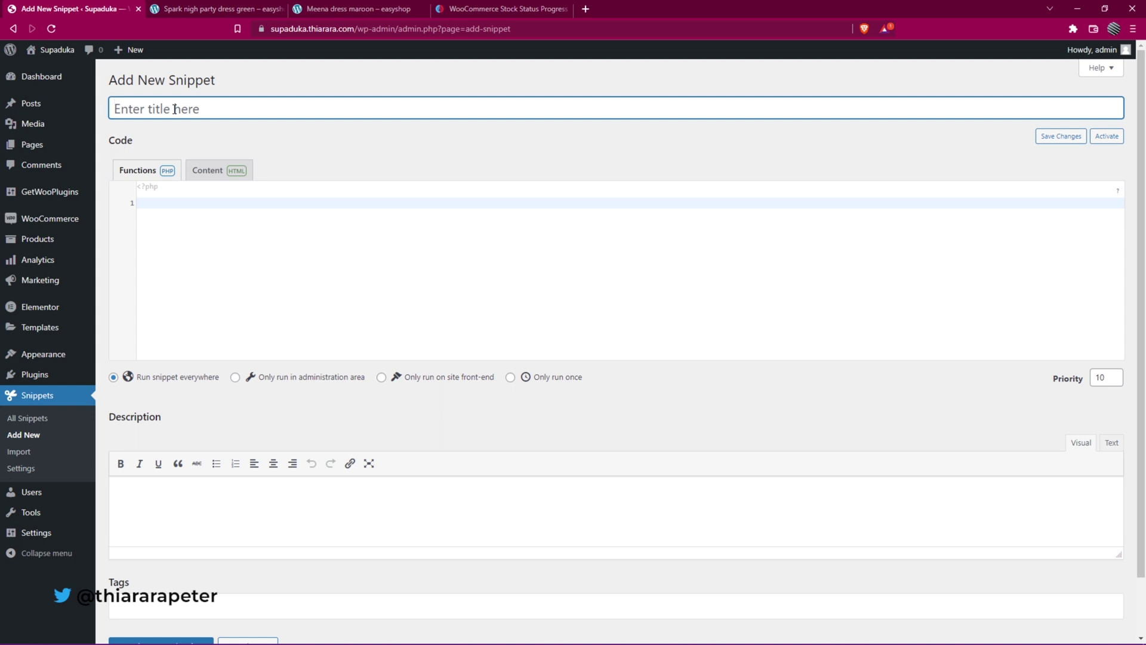
type("status progress bar")
left_click(160, 203)
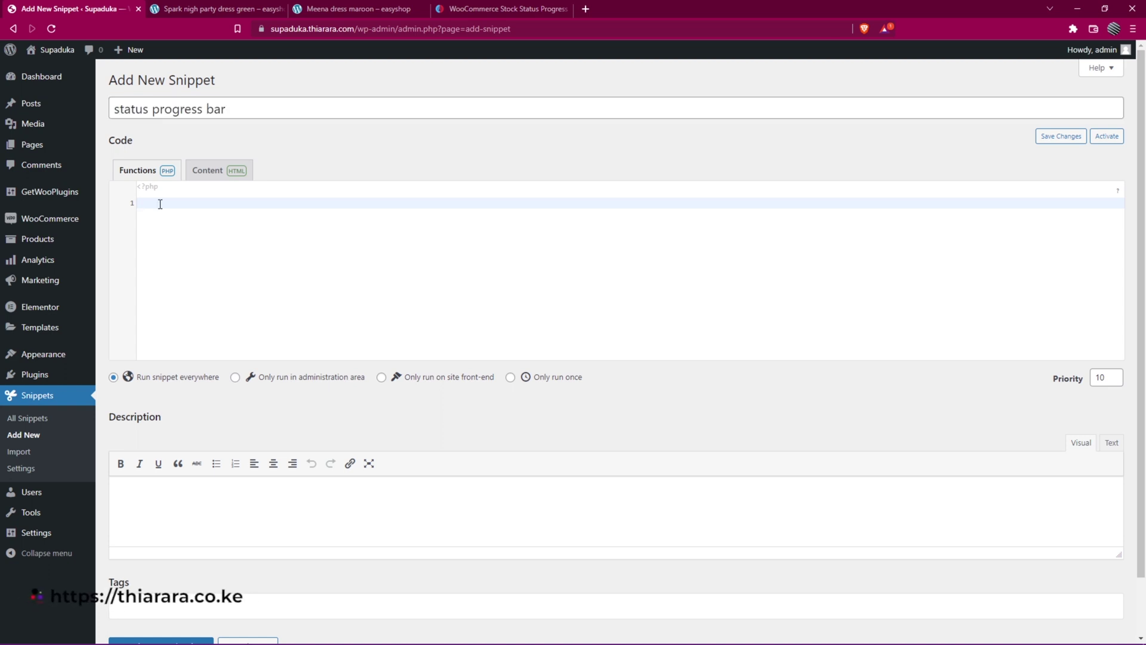
- Copy the stock progress bar PHP code from the tutorial page
left_click(489, 12)
scroll(385, 344, "down", 1)
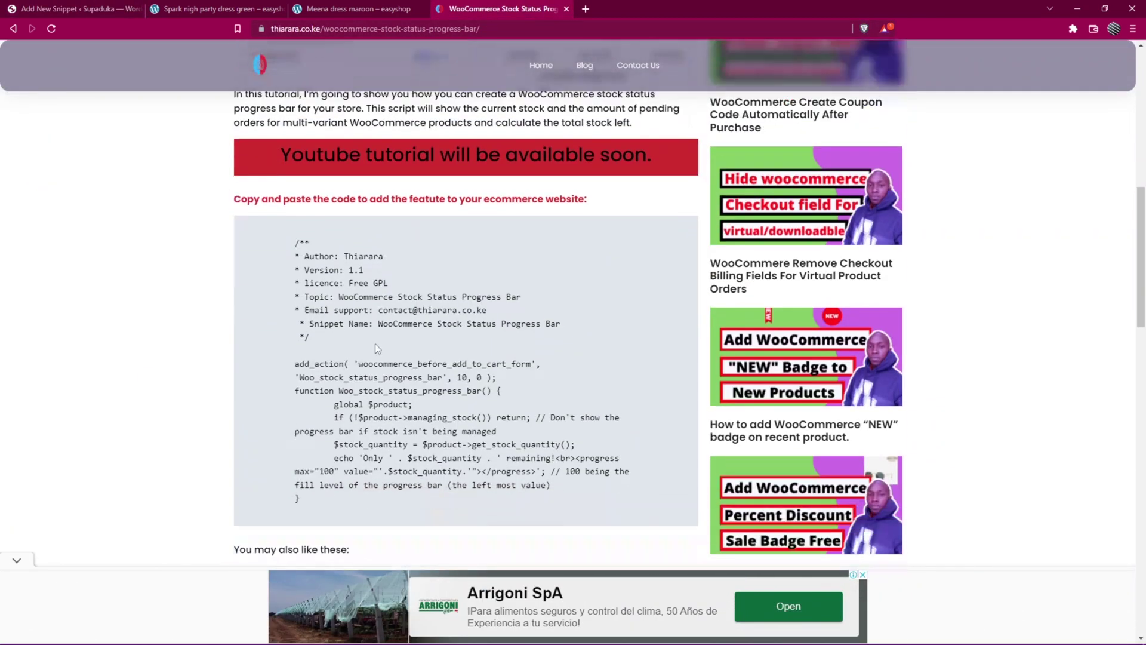
left_click_drag(295, 241, 406, 505)
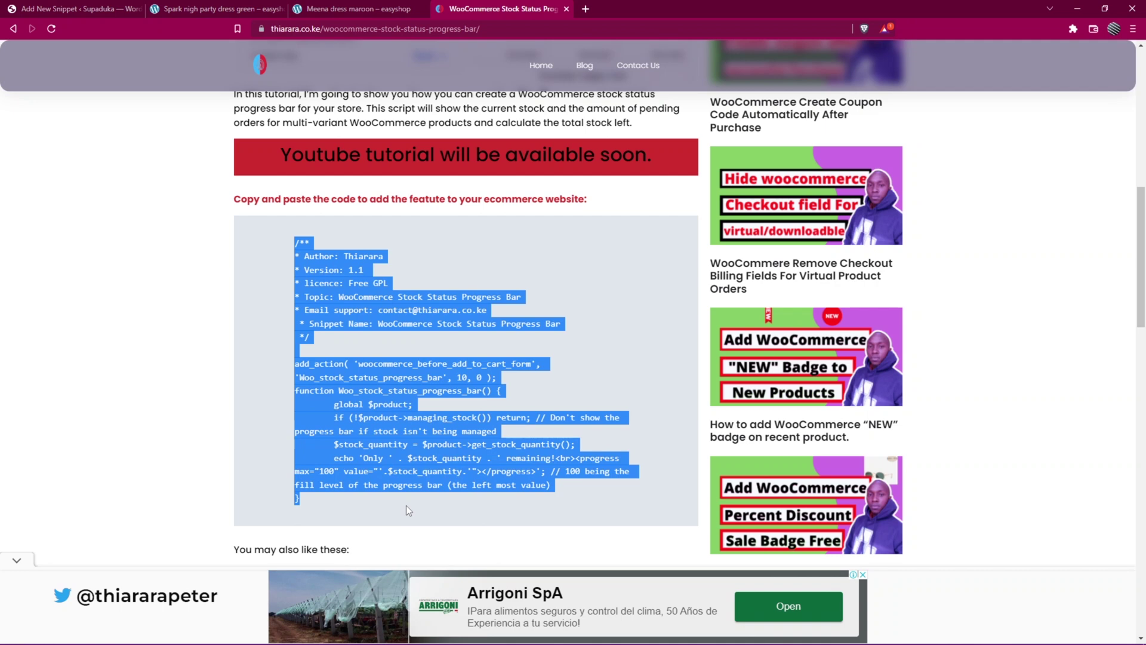
right_click(411, 475)
left_click(445, 486)
- Paste the progress bar code into the snippet, save and activate it, and open the storefront in a new tab
left_click(110, 8)
right_click(176, 206)
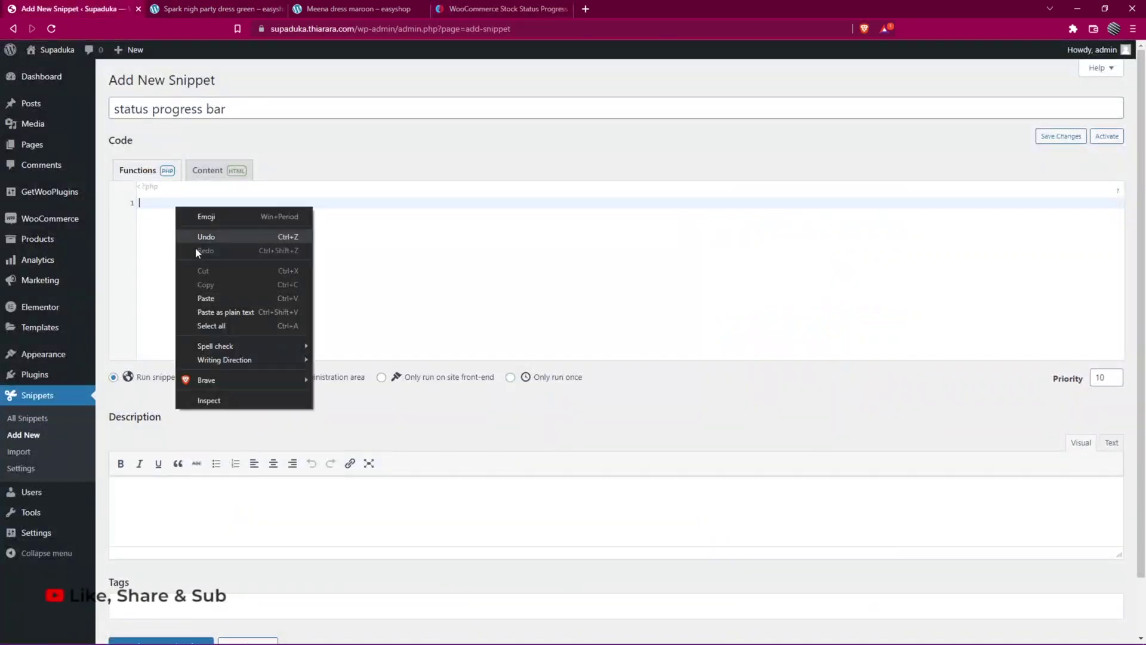
left_click(212, 298)
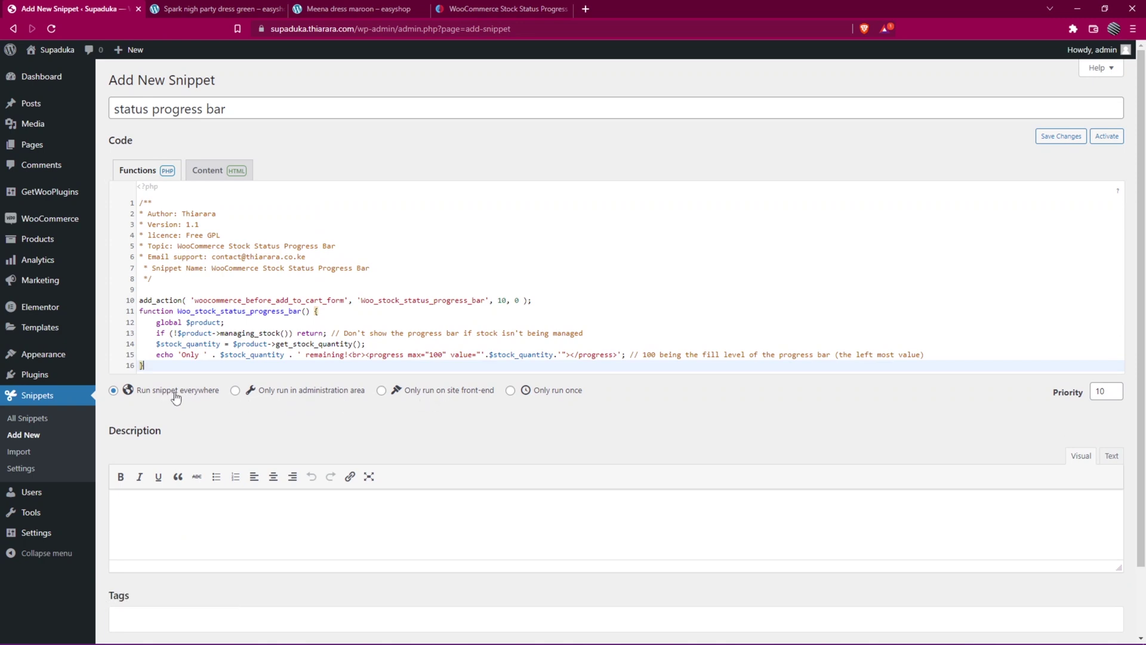
scroll(183, 399, "down", 2)
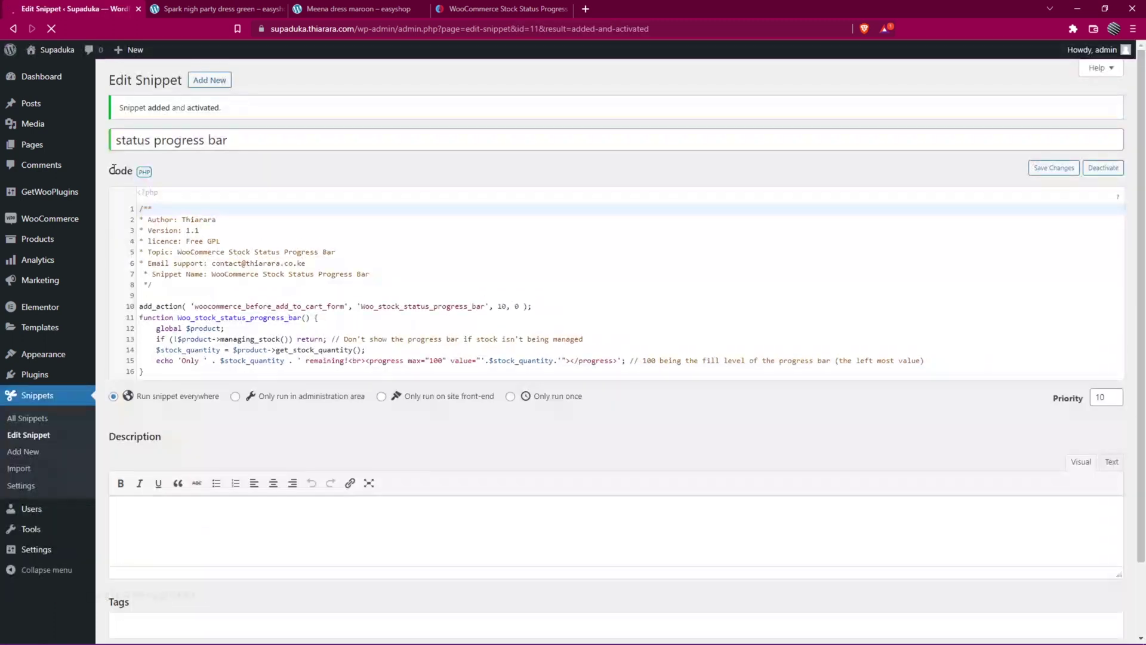
right_click(61, 54)
left_click(84, 60)
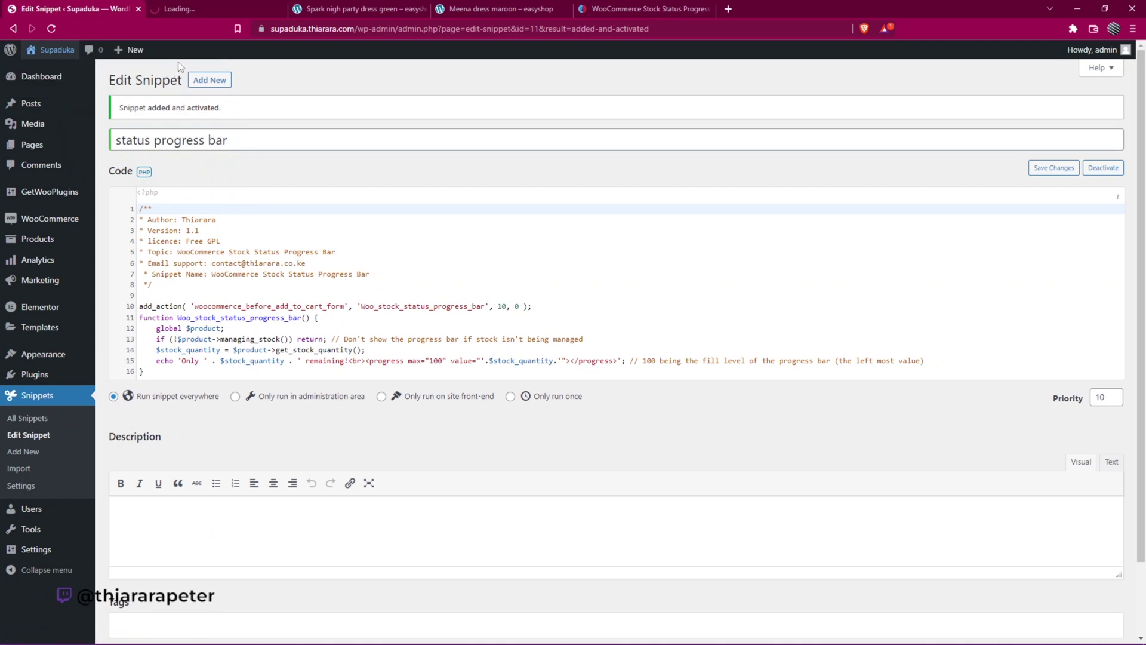
- Open the DNK Yellow Shoes product page, copy its title, and open the admin dashboard in a new tab
left_click(224, 12)
scroll(425, 308, "down", 4)
scroll(426, 314, "down", 10)
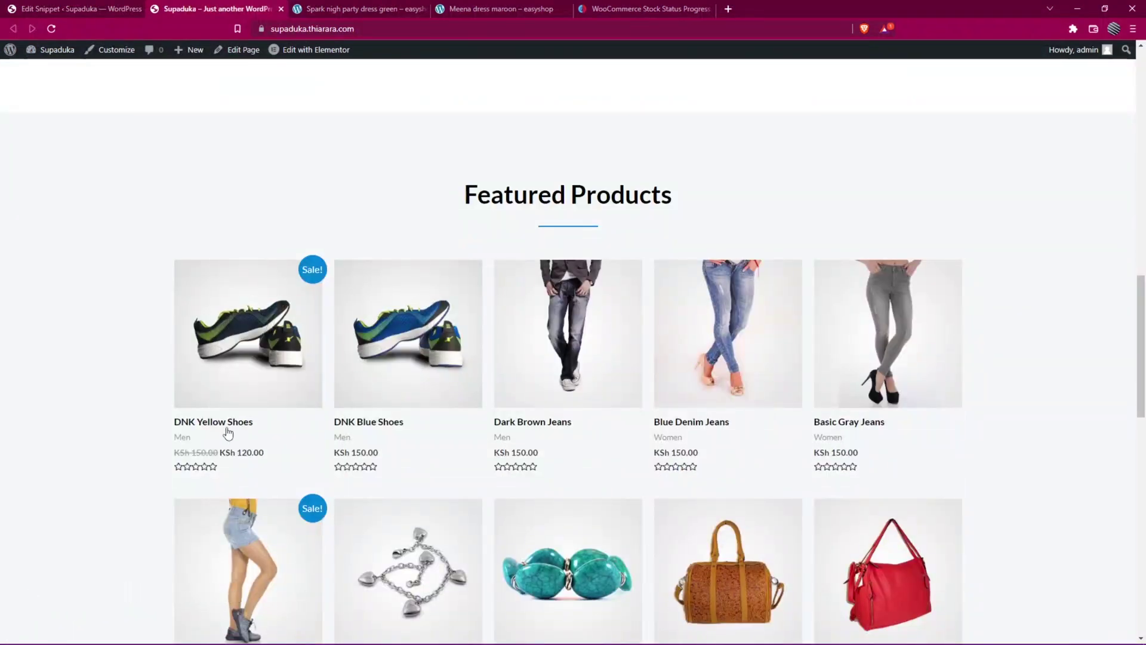
left_click(221, 428)
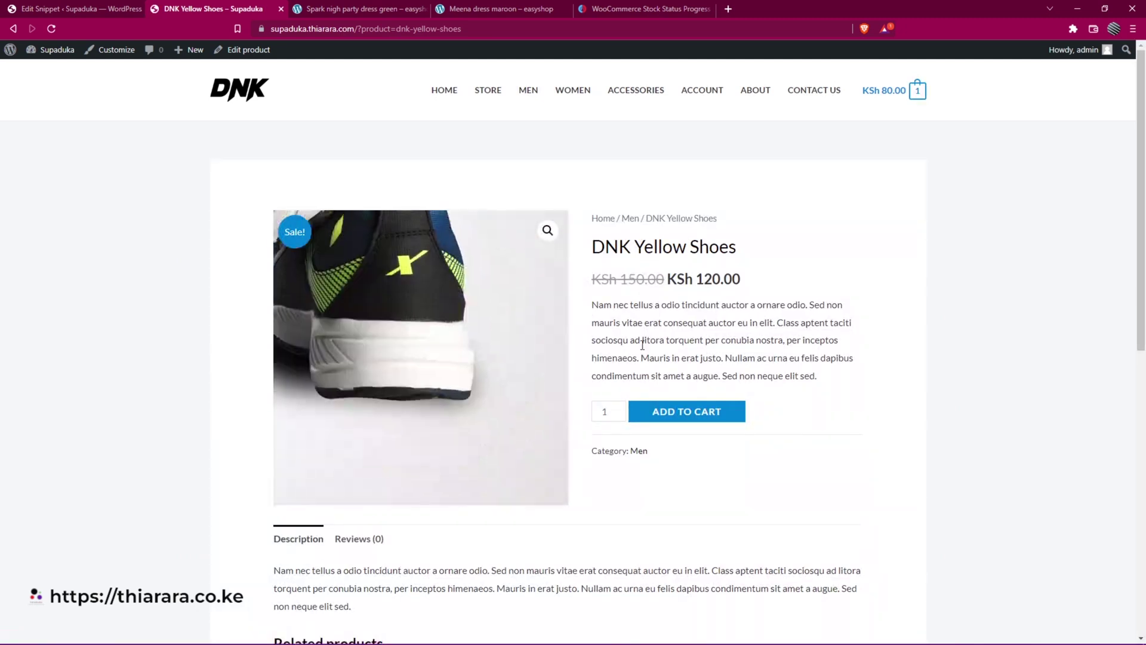
left_click_drag(741, 251, 592, 248)
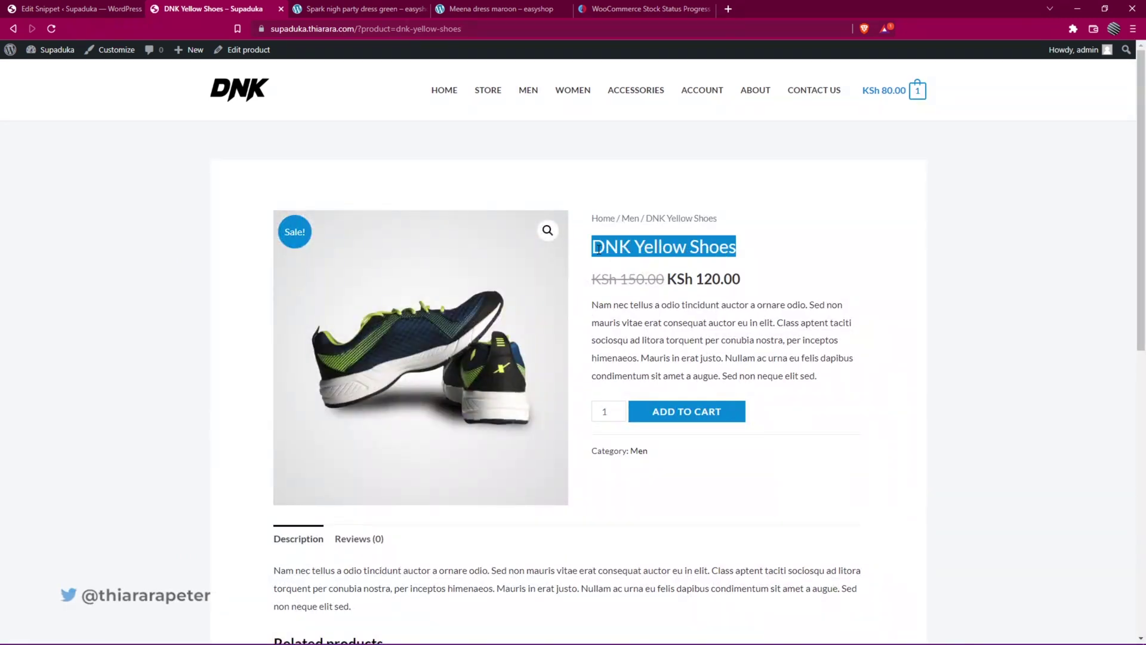
left_click(687, 262)
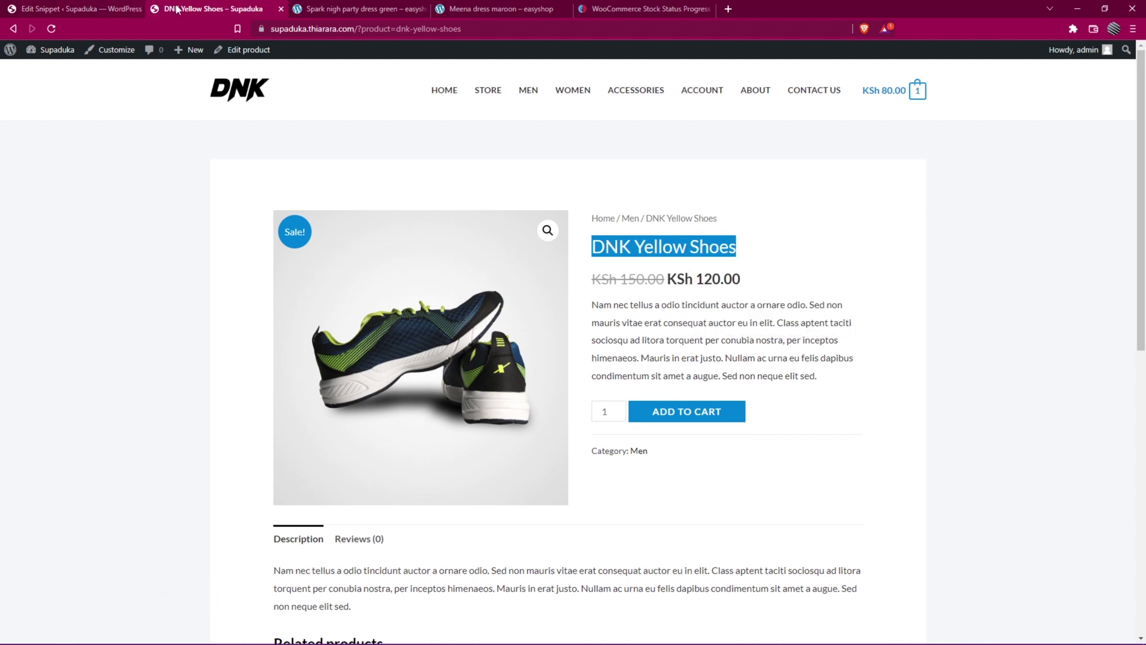
right_click(49, 51)
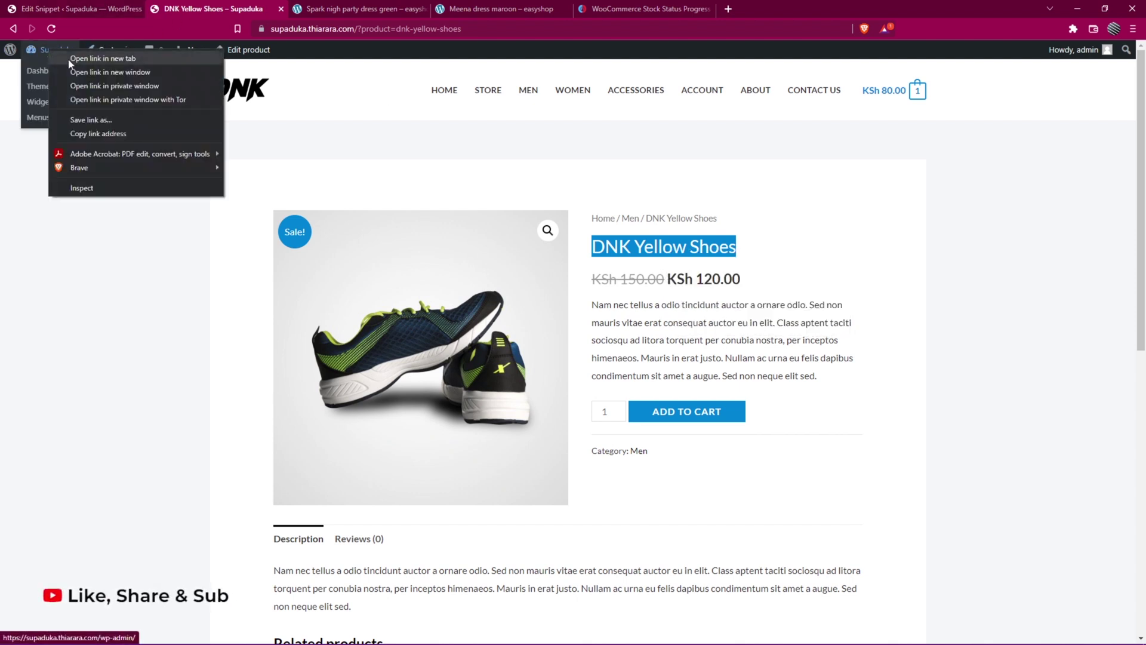
left_click(54, 59)
- Search All Products for 'DNK Yellow Shoes' using the copied product name
key("ctrl+Tab")
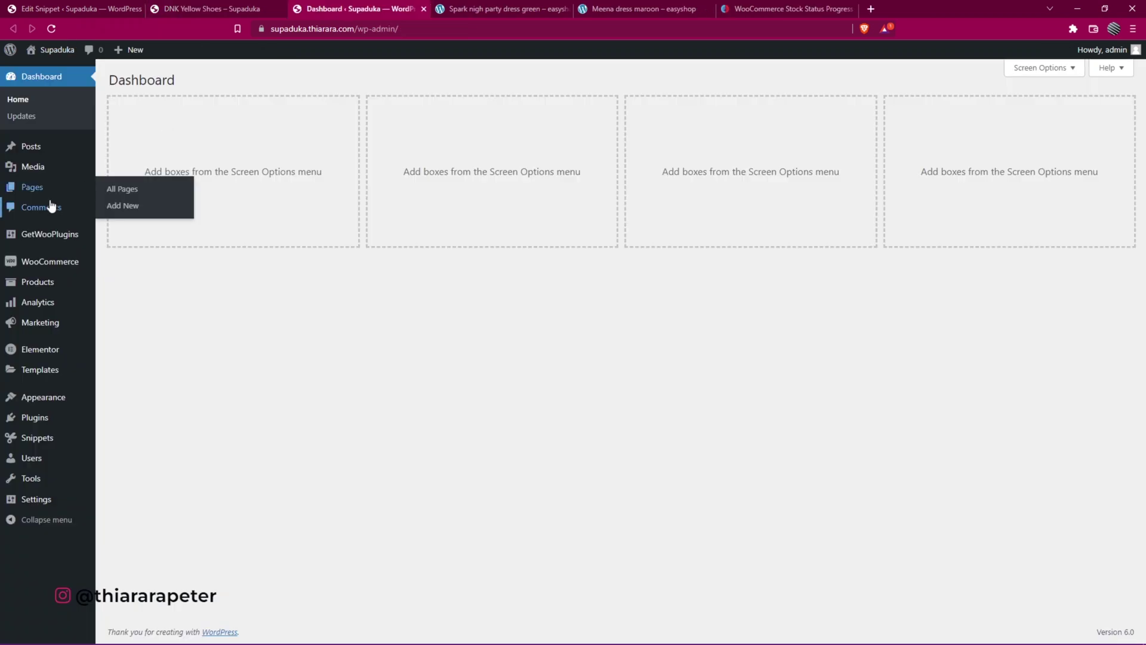
mouse_move(71, 283)
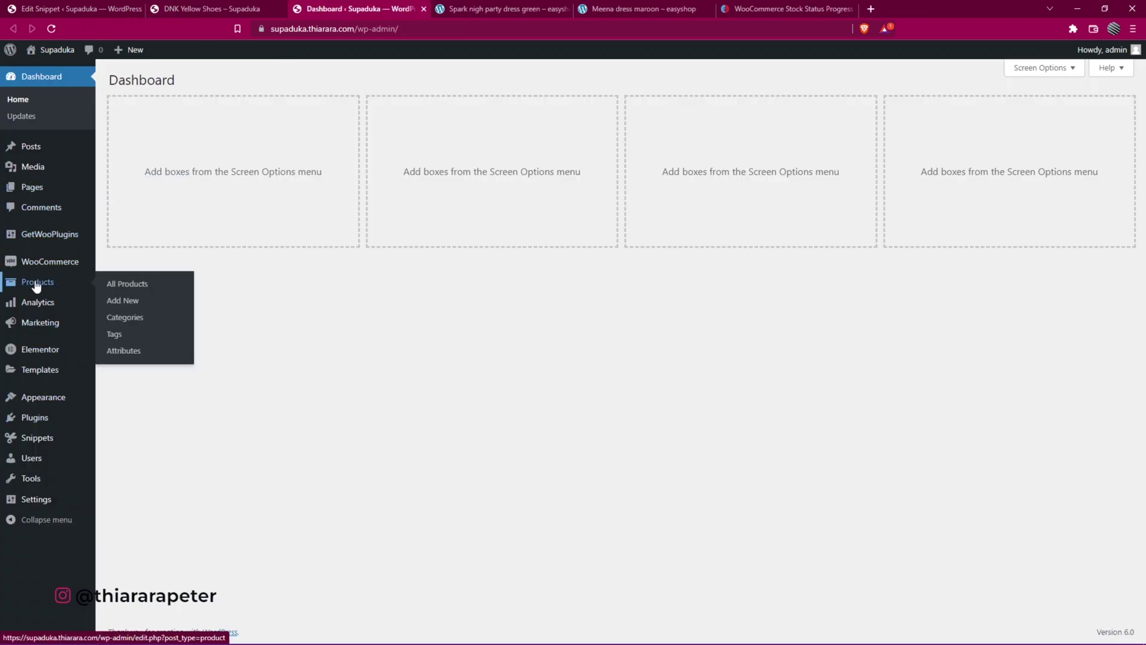
left_click(128, 289)
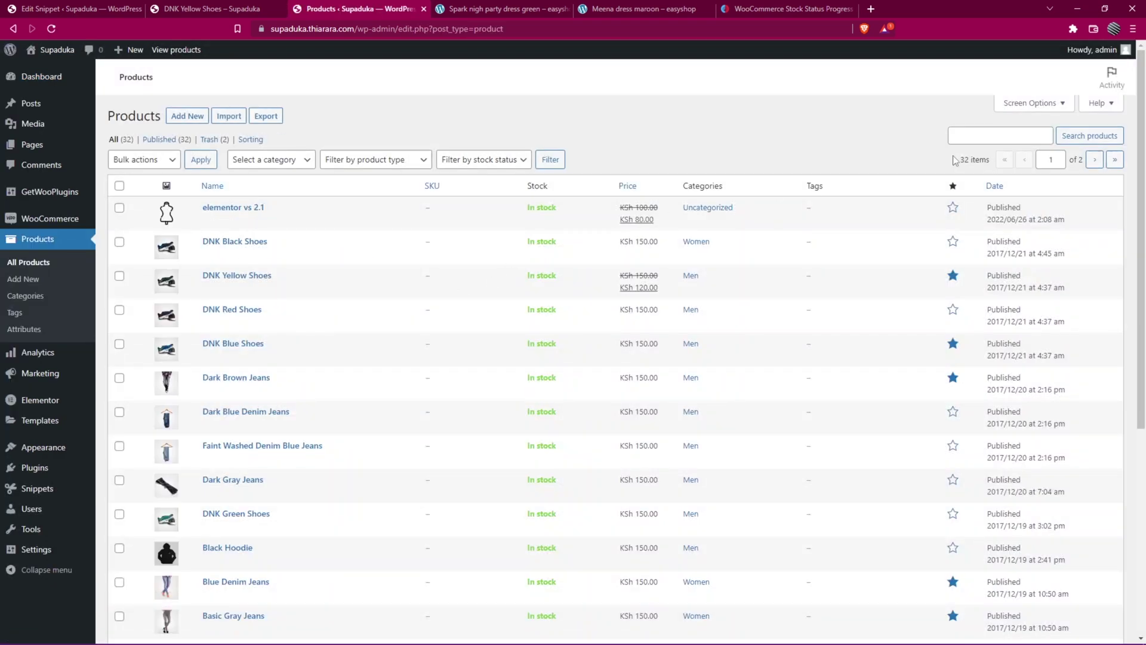
right_click(981, 131)
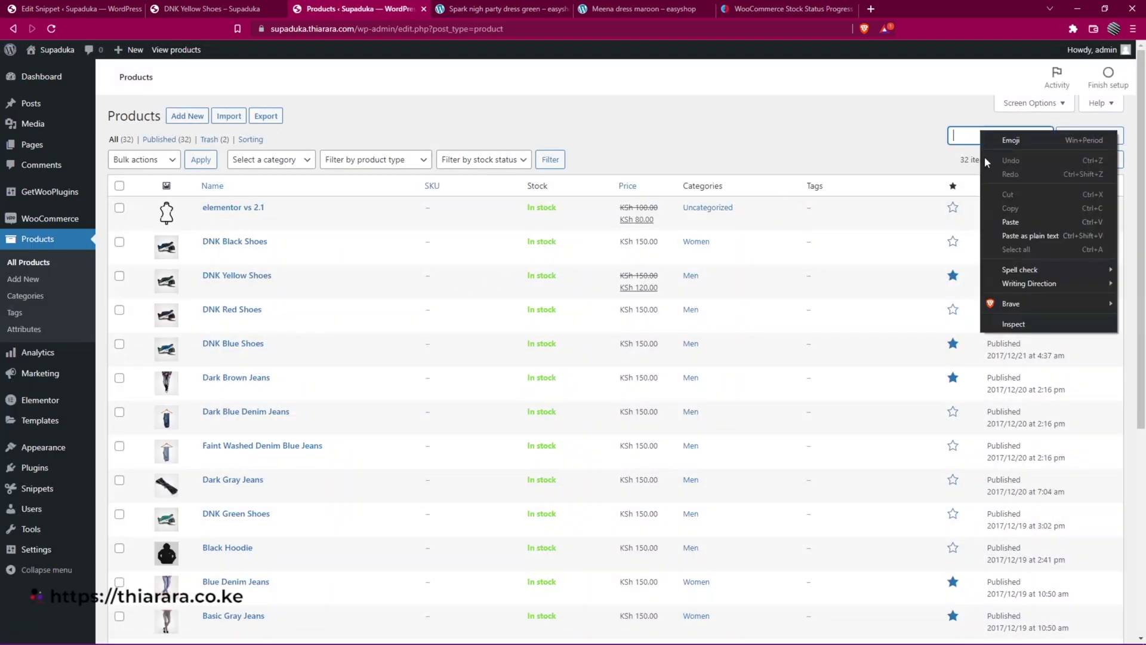
left_click(1007, 222)
left_click(1090, 136)
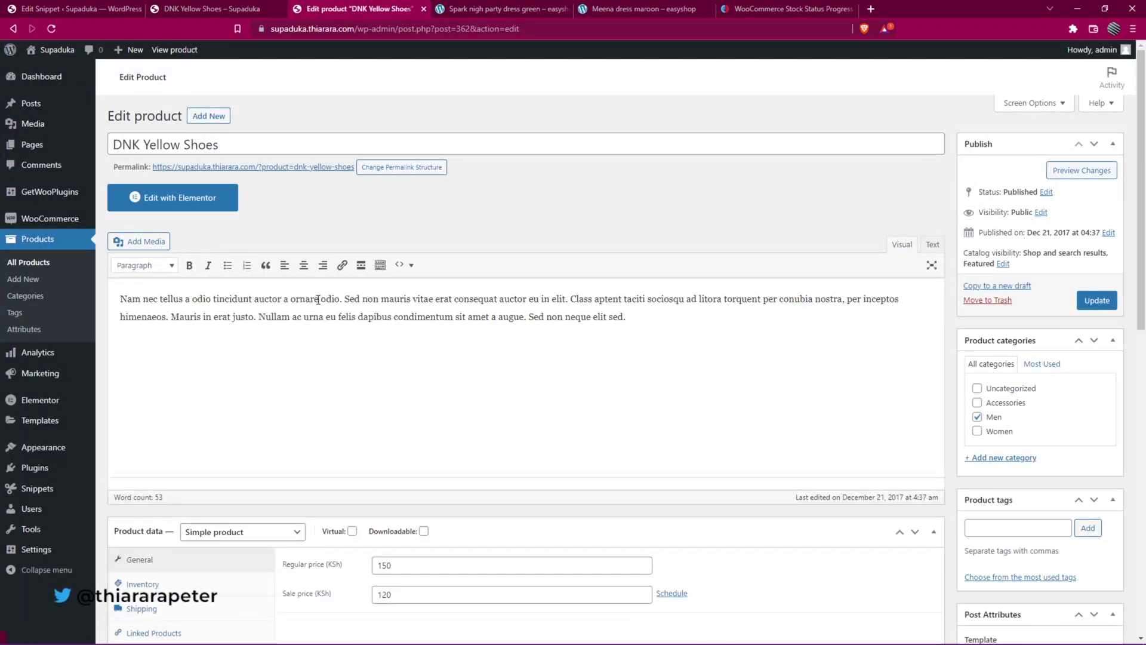
- Enable stock management for DNK Yellow Shoes, set stock quantity to 50, and update the product
scroll(174, 451, "down", 3)
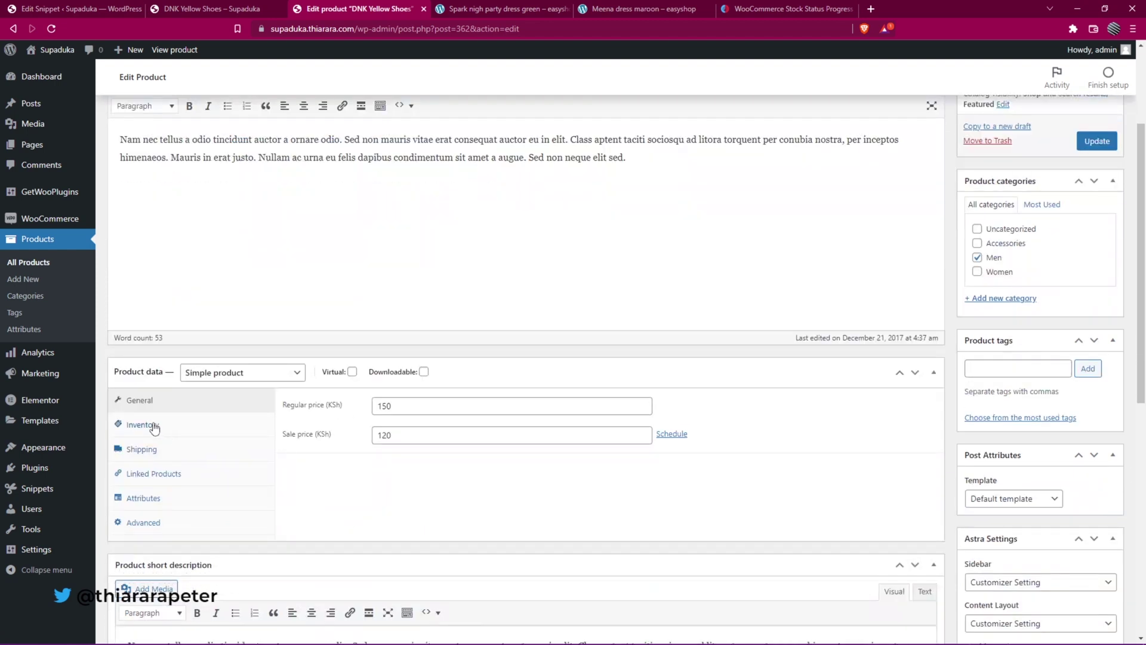
left_click(154, 427)
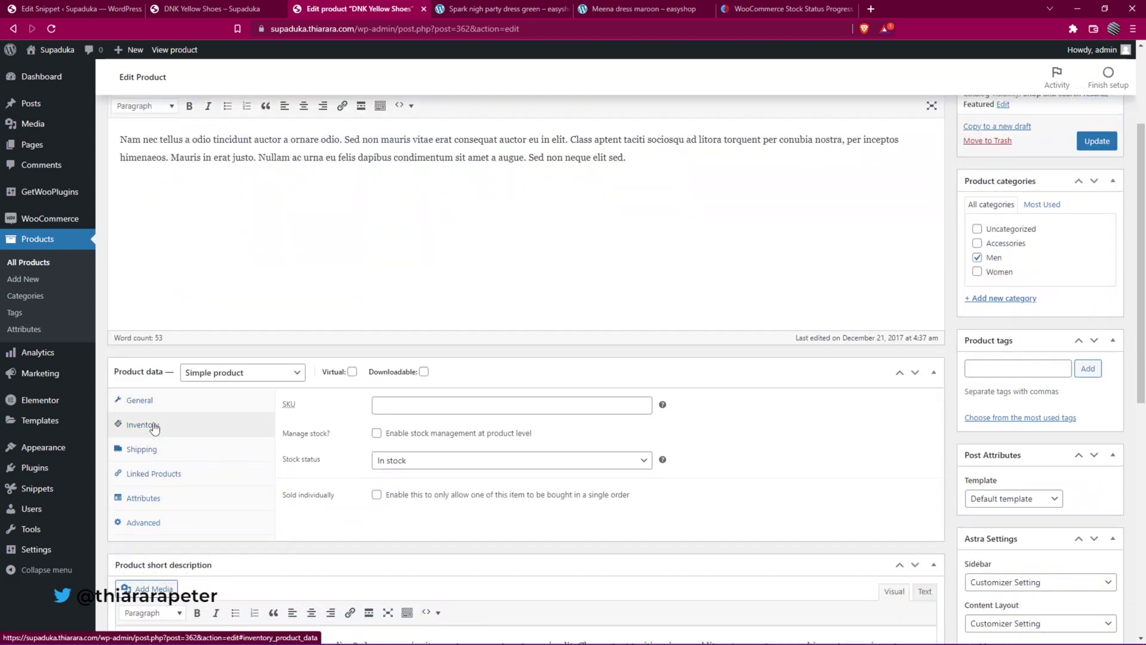
left_click(382, 433)
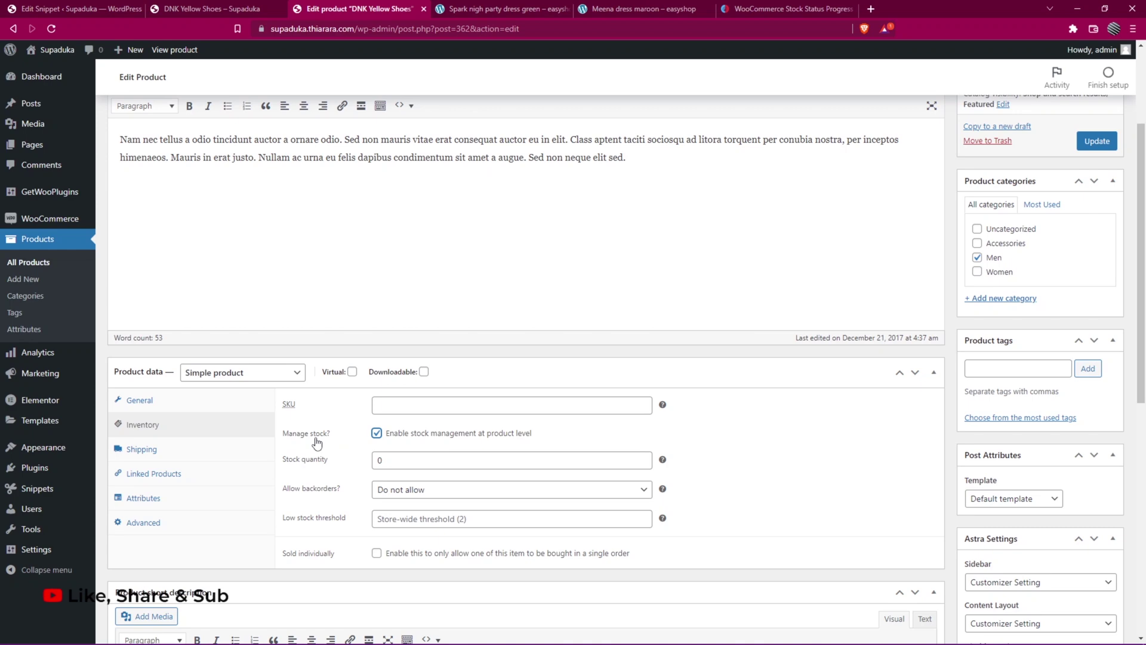
left_click(373, 461)
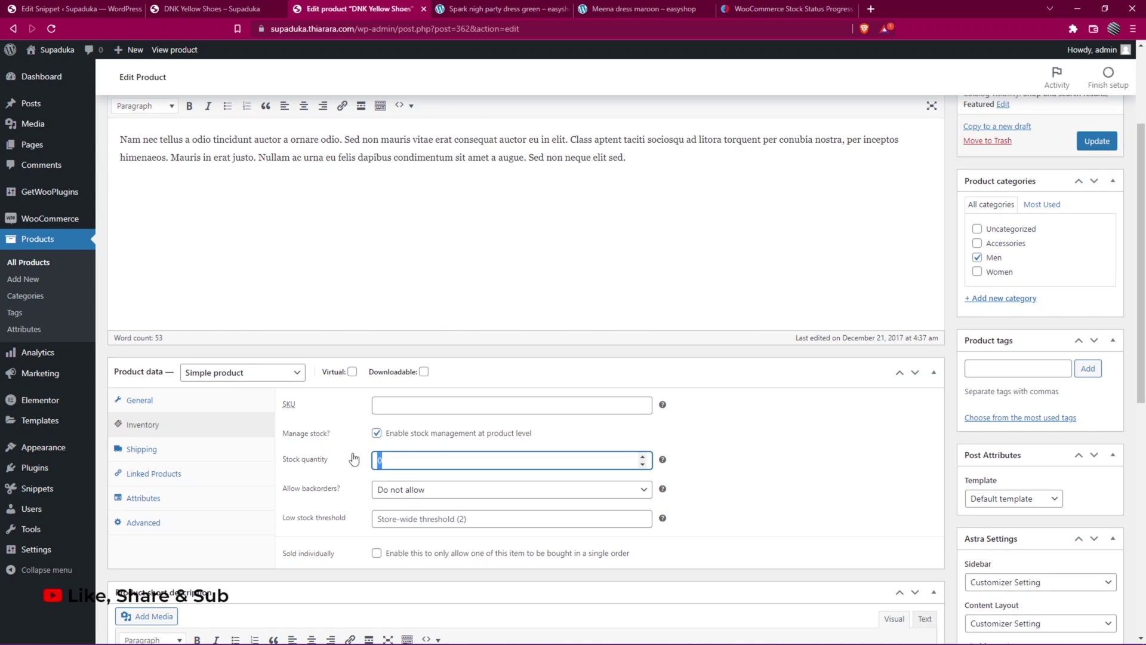
type("50")
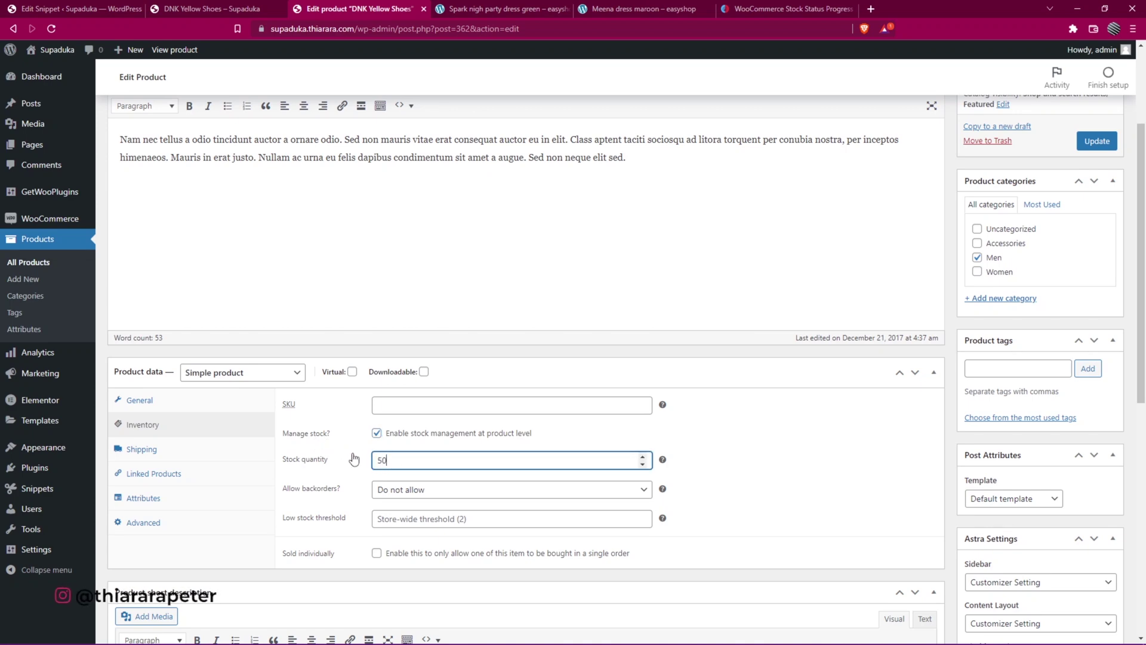
scroll(361, 458, "down", 3)
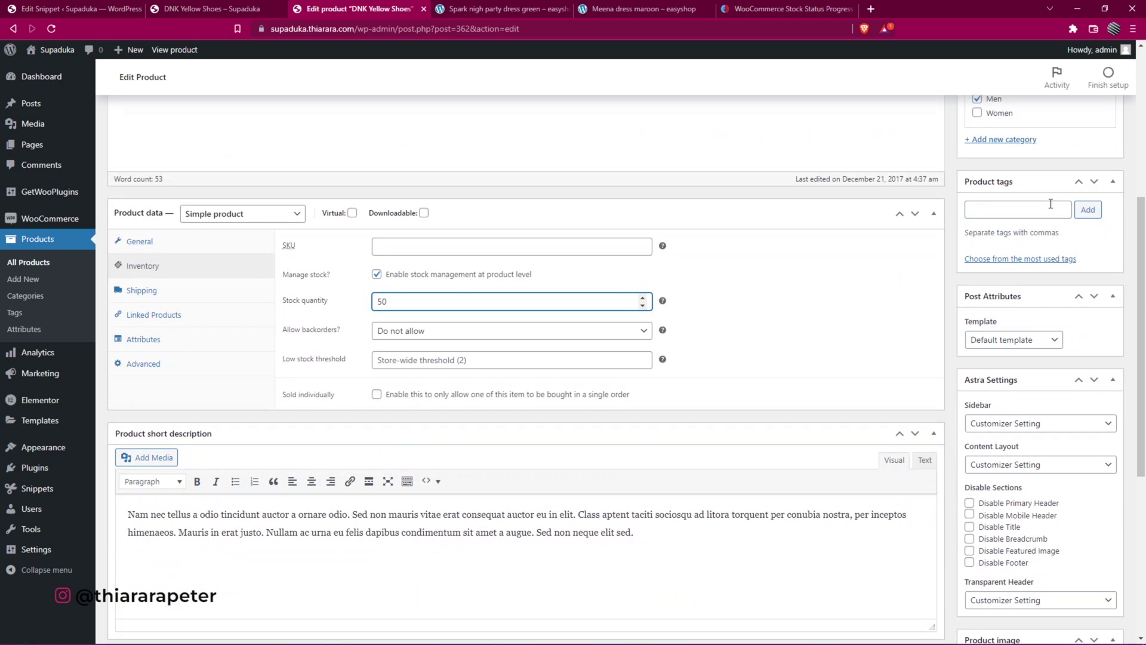
scroll(1079, 243, "up", 4)
left_click(1102, 224)
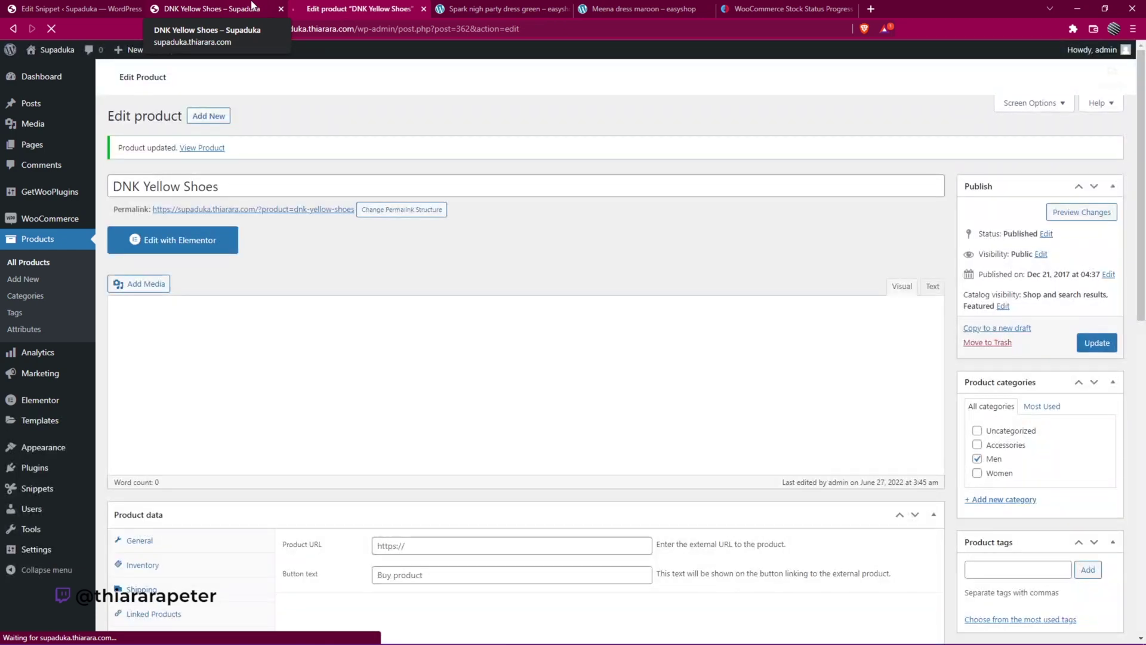
- Reload the DNK Yellow Shoes page to see '50 in stock' and the 'Only 50 remaining!' bar
left_click(251, 7)
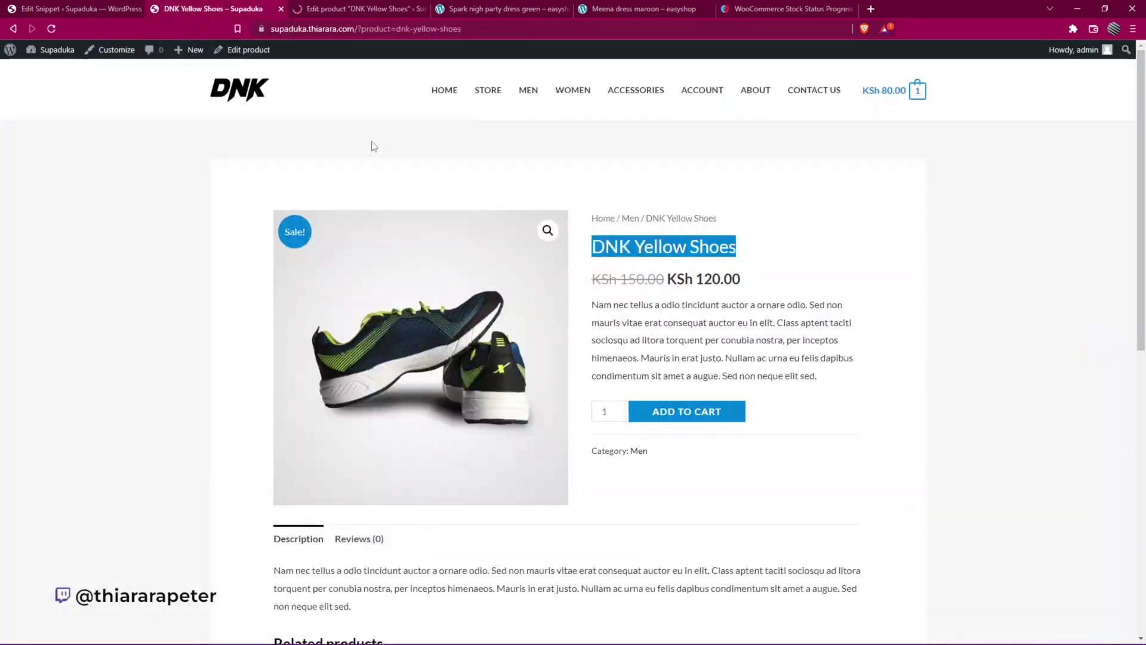
left_click(51, 28)
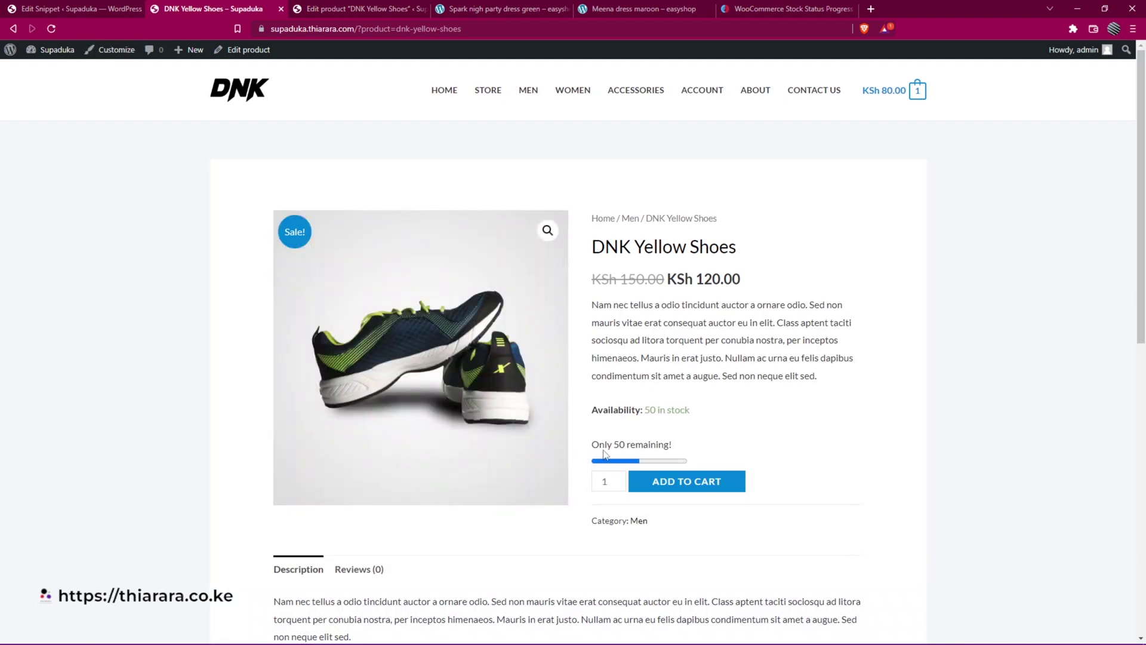
left_click_drag(678, 448, 591, 446)
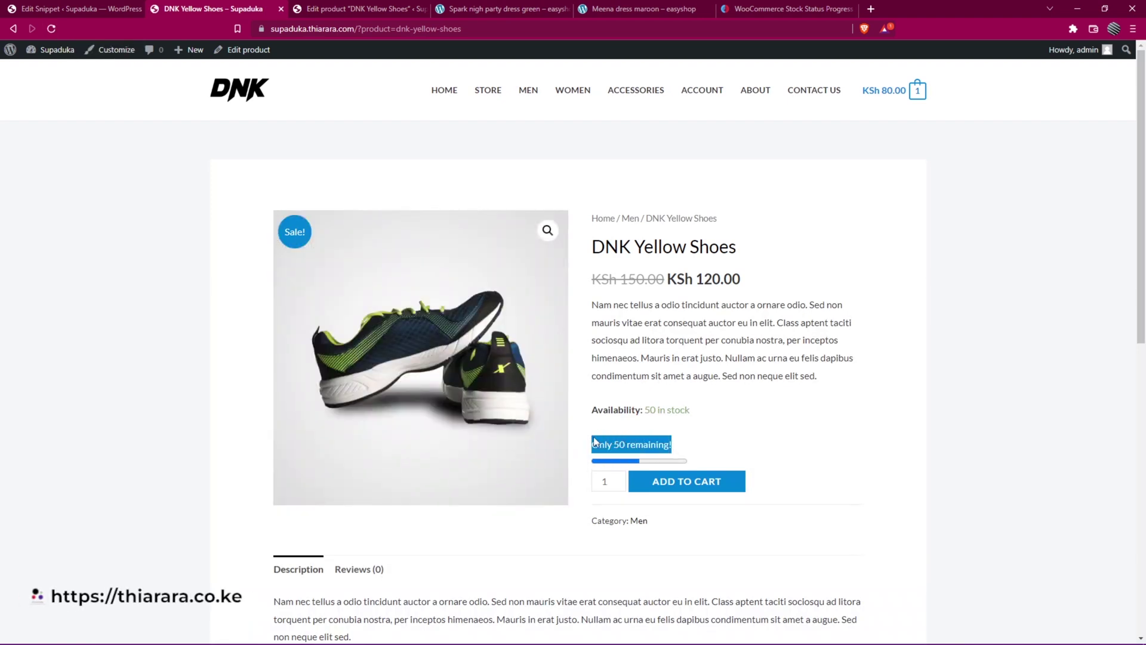
left_click(702, 447)
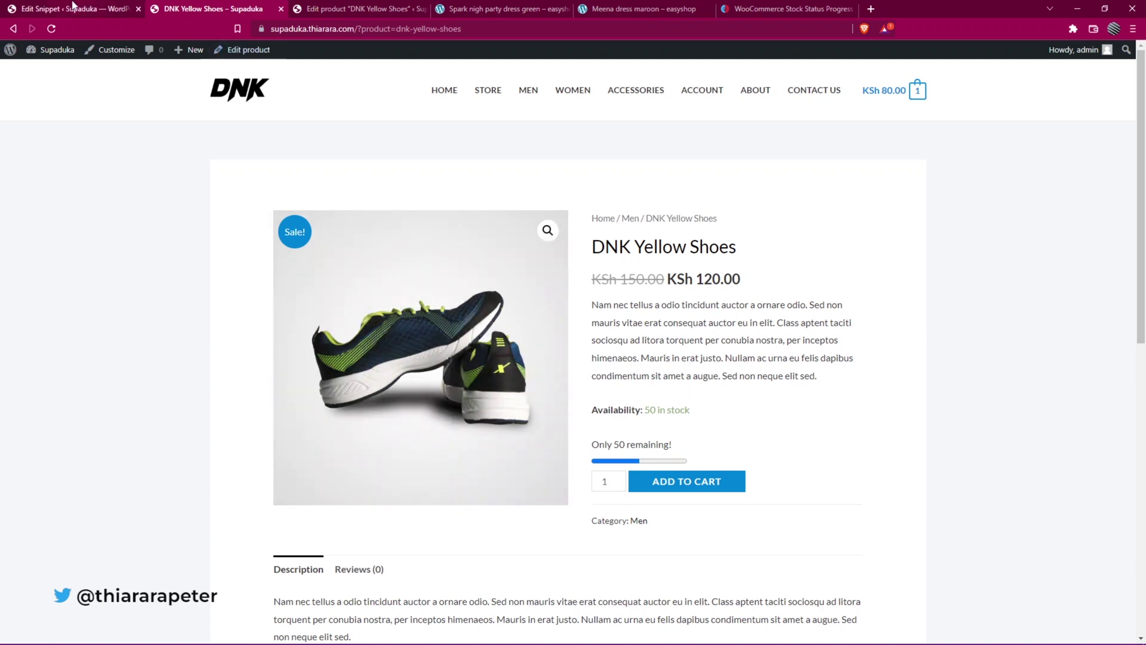
- Change the snippet's progress max from 100 to 50, save it, and reload the product page
left_click(72, 7)
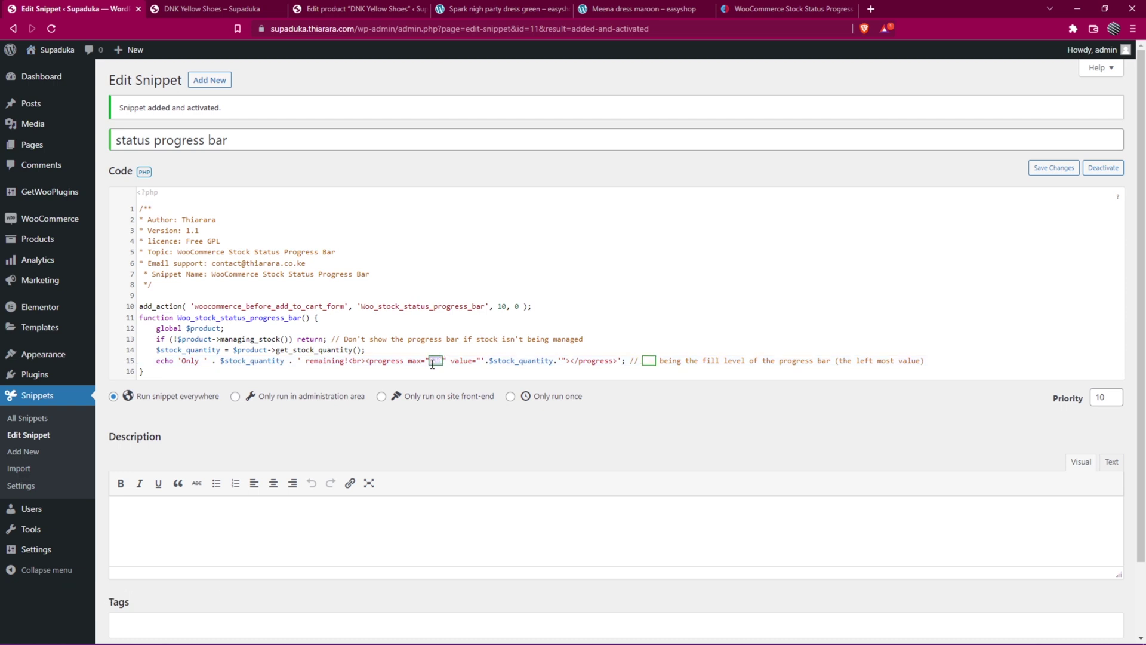
type("50")
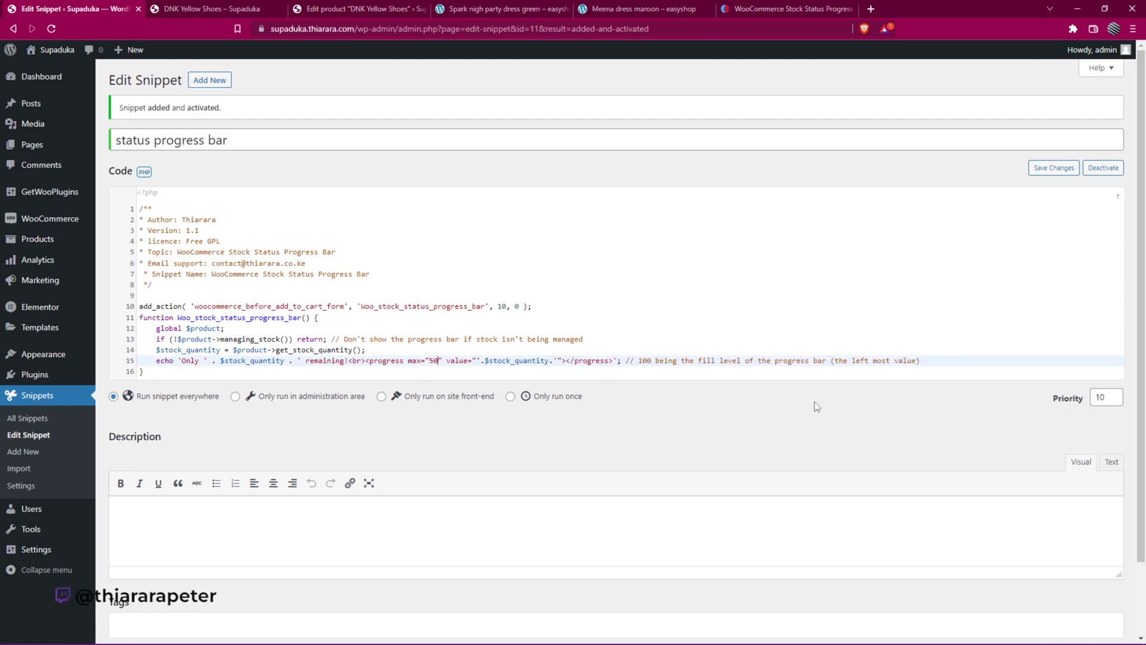
scroll(210, 525, "down", 2)
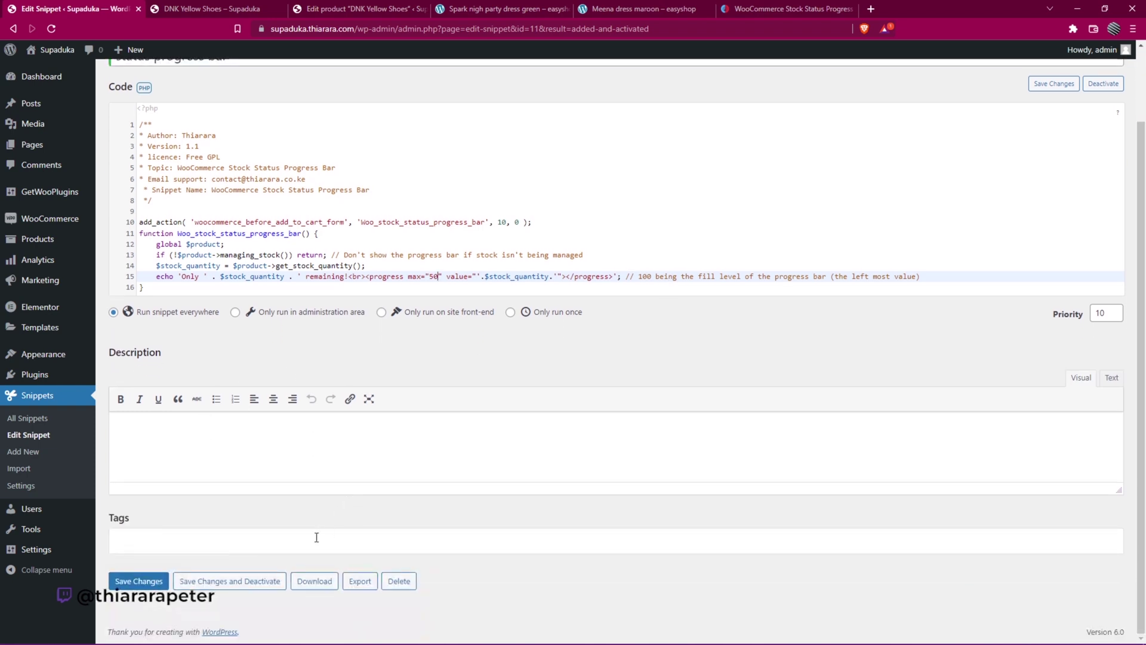
left_click(142, 582)
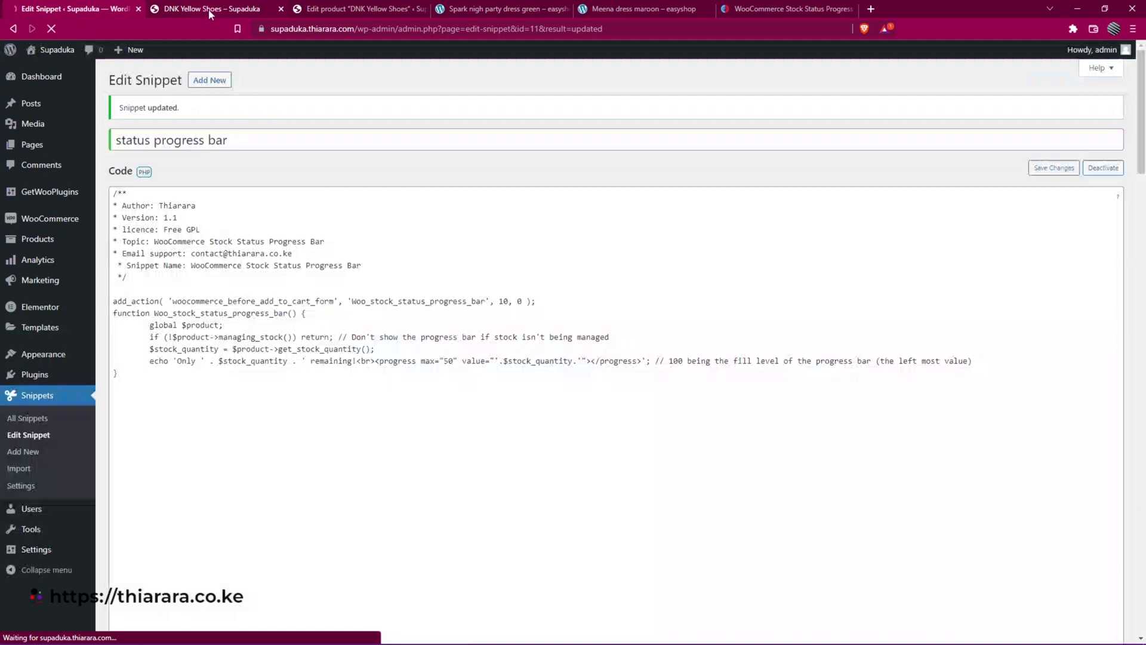
left_click(209, 10)
left_click(52, 29)
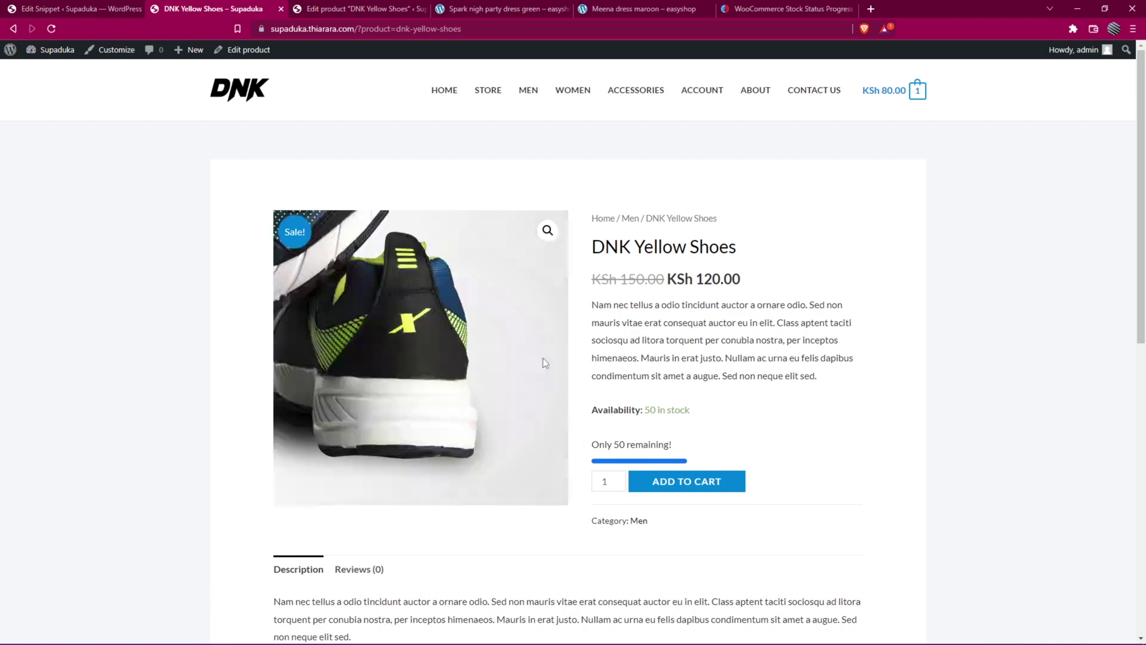
- Set the snippet's progress max from 50 back to 100 and save the snippet
left_click(78, 9)
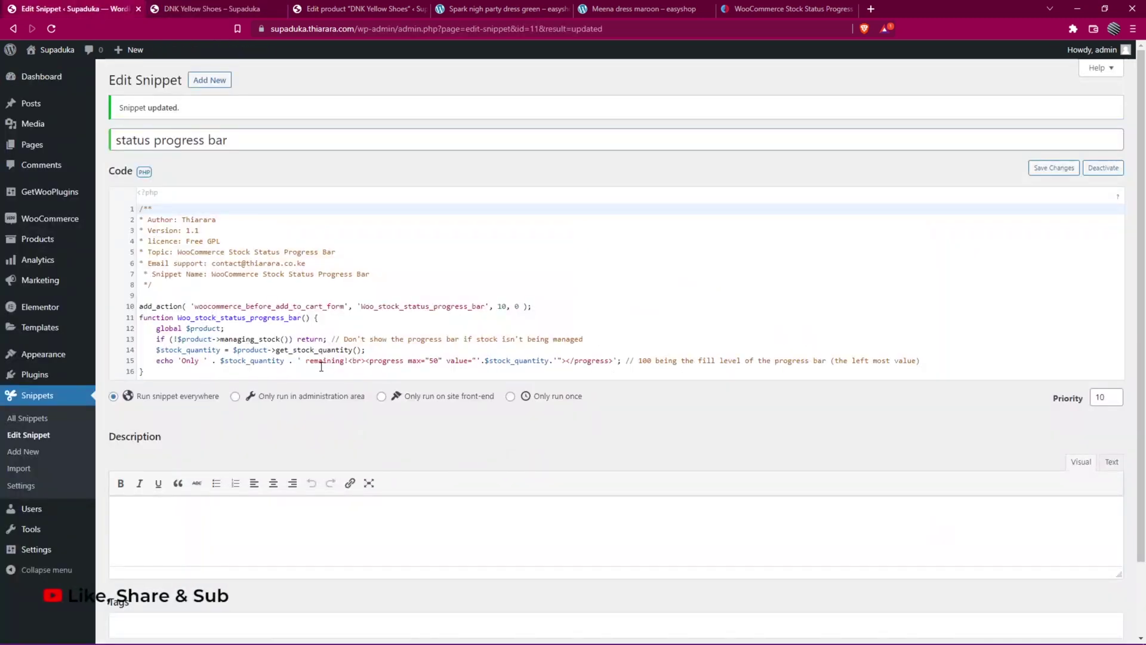
double_click(435, 360)
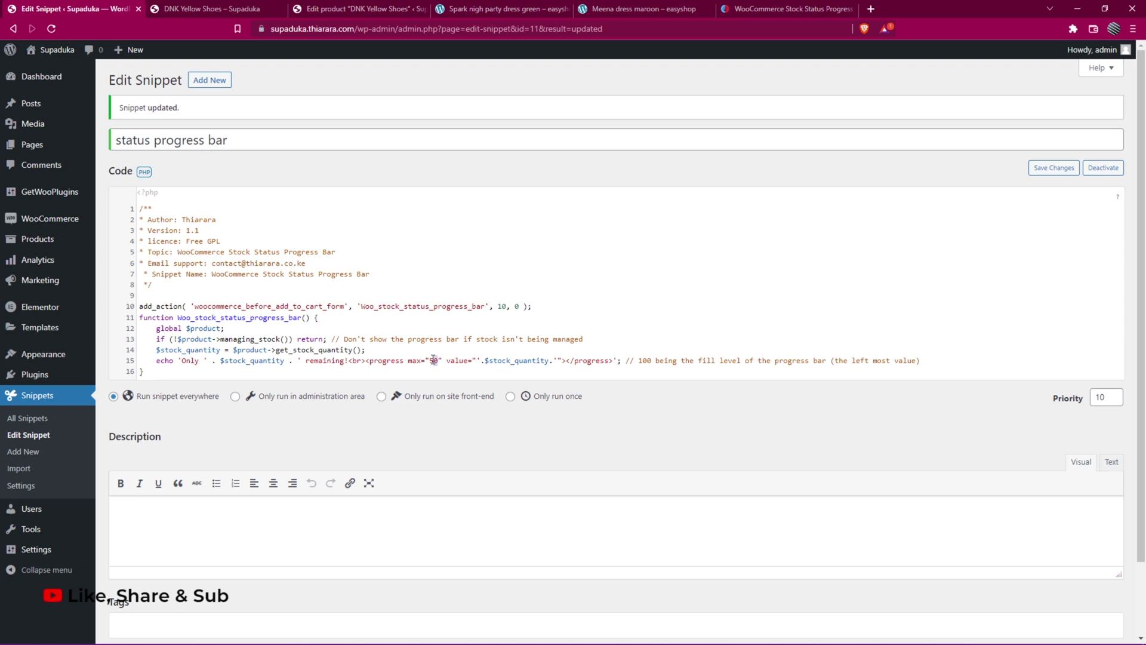
type("100")
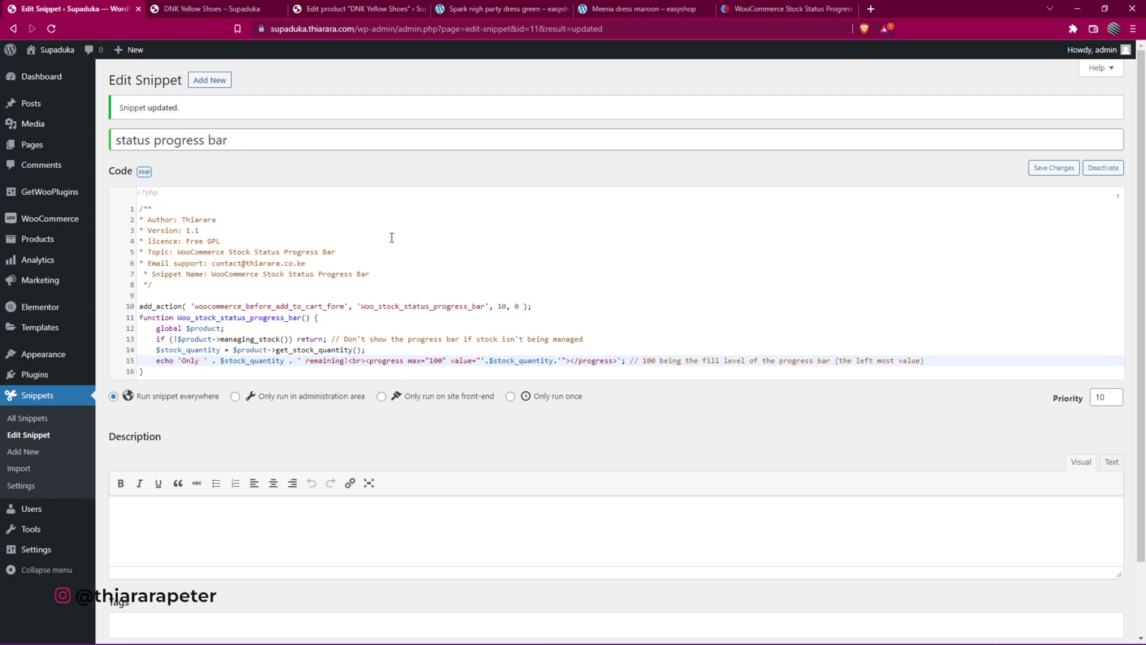
key("ctrl+Tab")
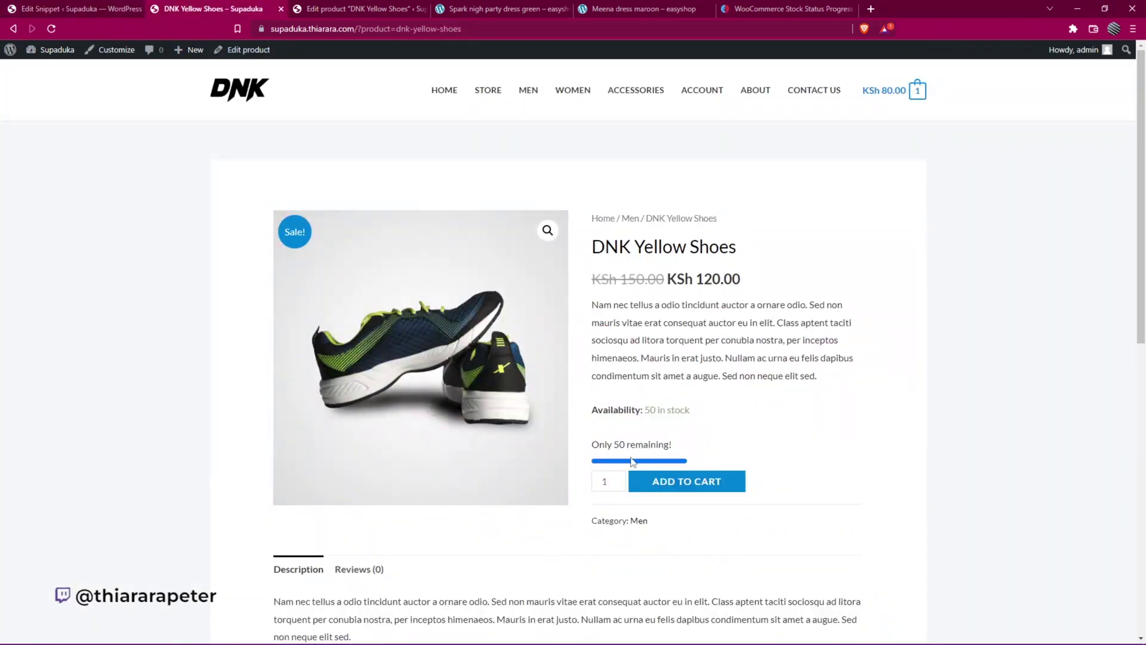
left_click(77, 8)
scroll(459, 400, "down", 2)
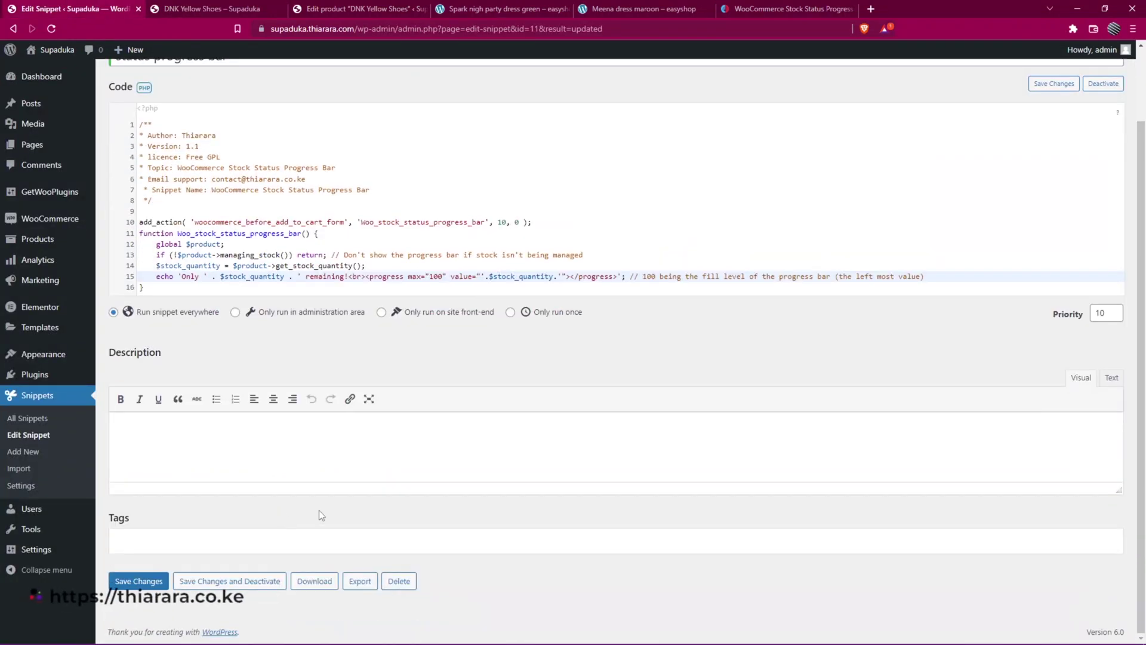
left_click(135, 582)
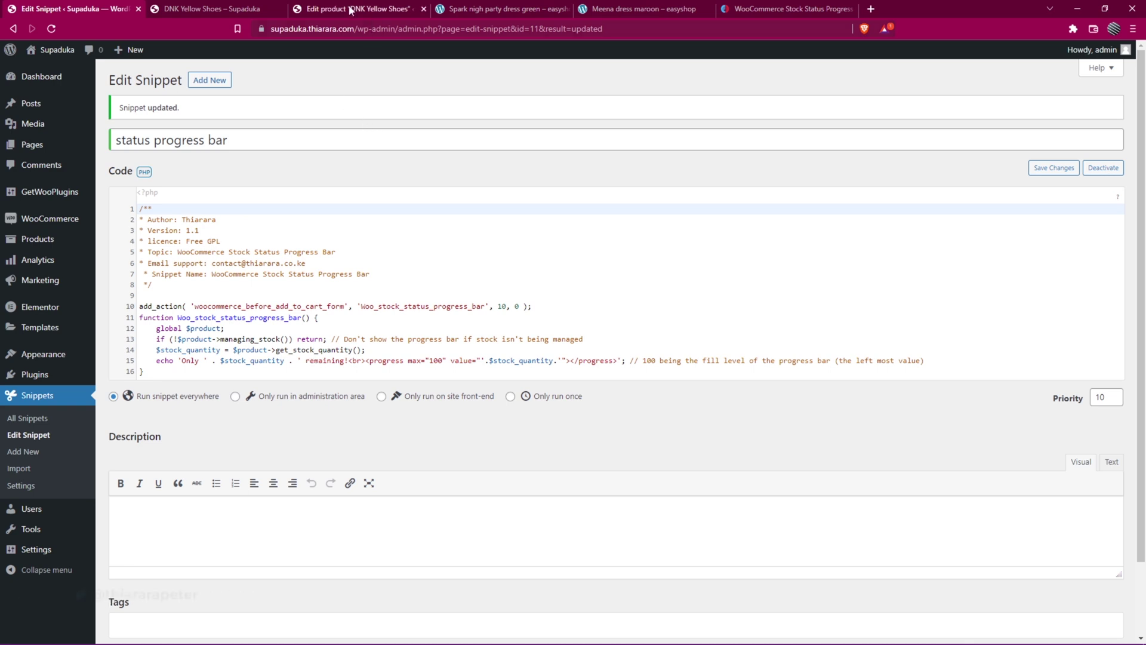
- Check the DNK Yellow Shoes page's half-full 'Only 50 remaining!' stock bar
left_click(212, 8)
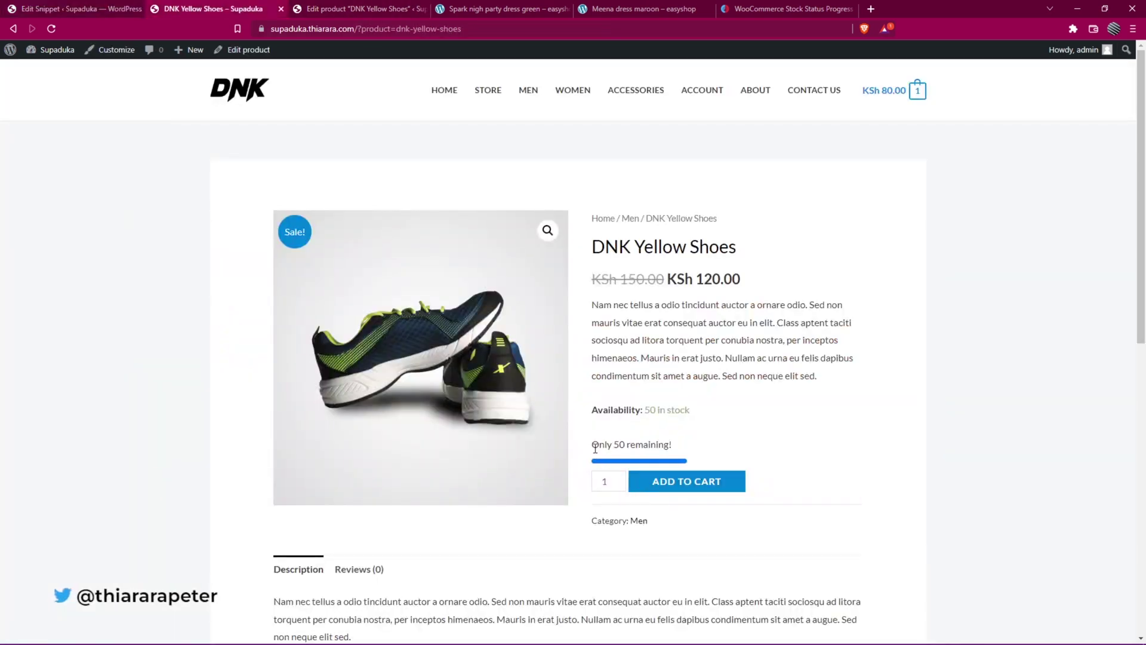
left_click_drag(592, 445, 669, 446)
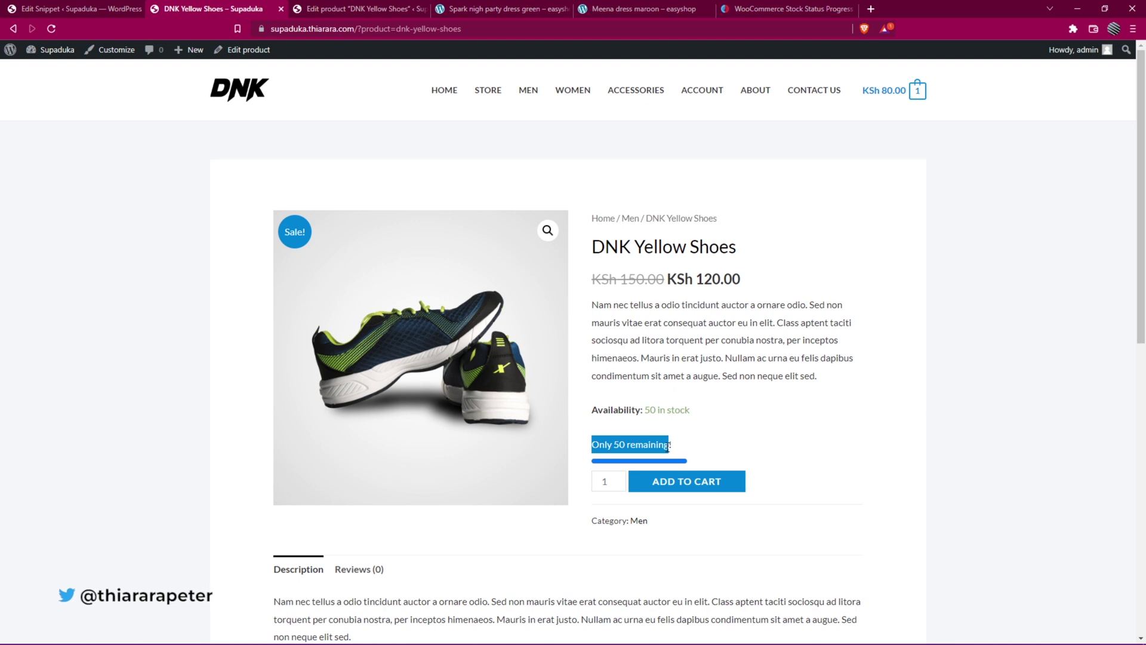
left_click(689, 452)
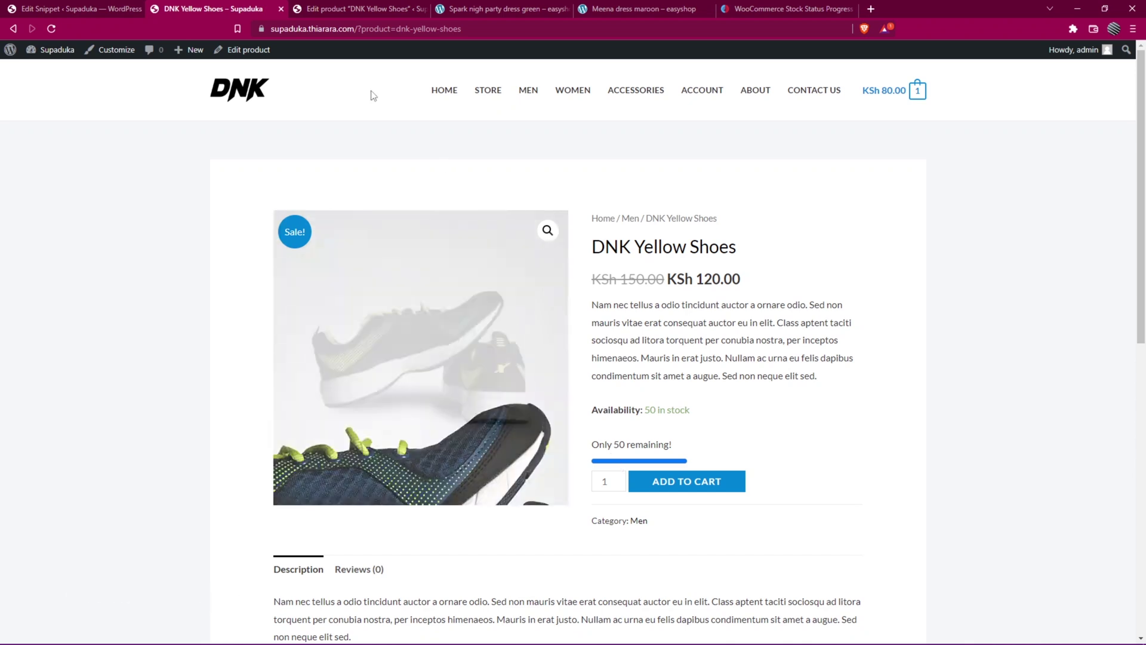
- In the snippet's echo line, replace 'Only' with 'Avaiable for offer' and save the snippet
left_click(72, 8)
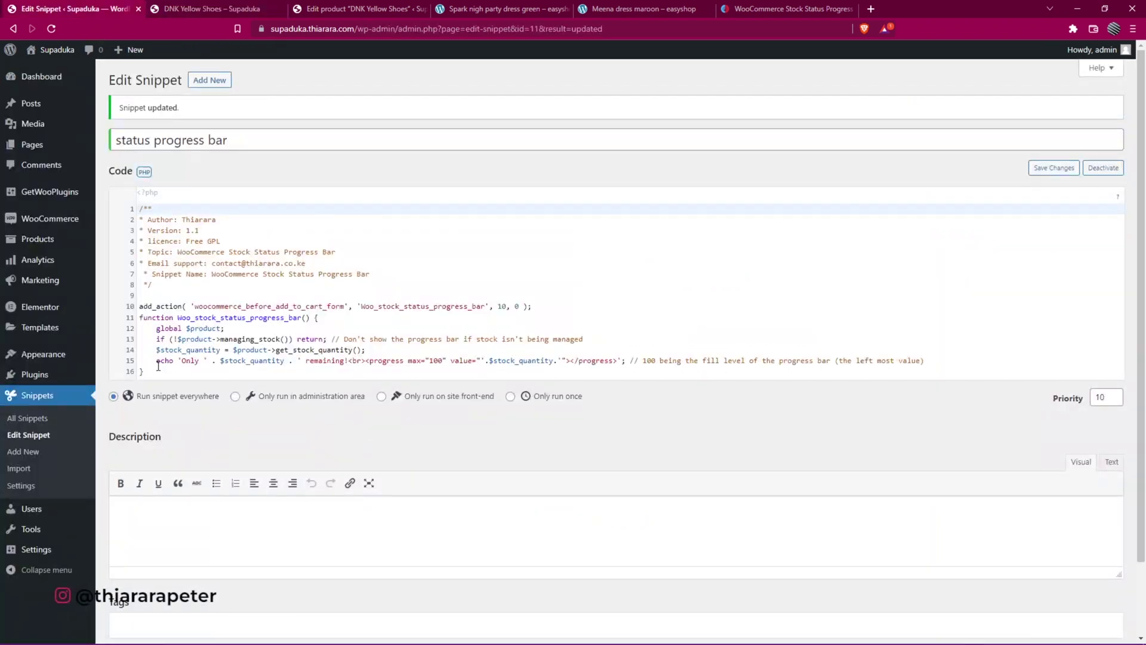
double_click(187, 362)
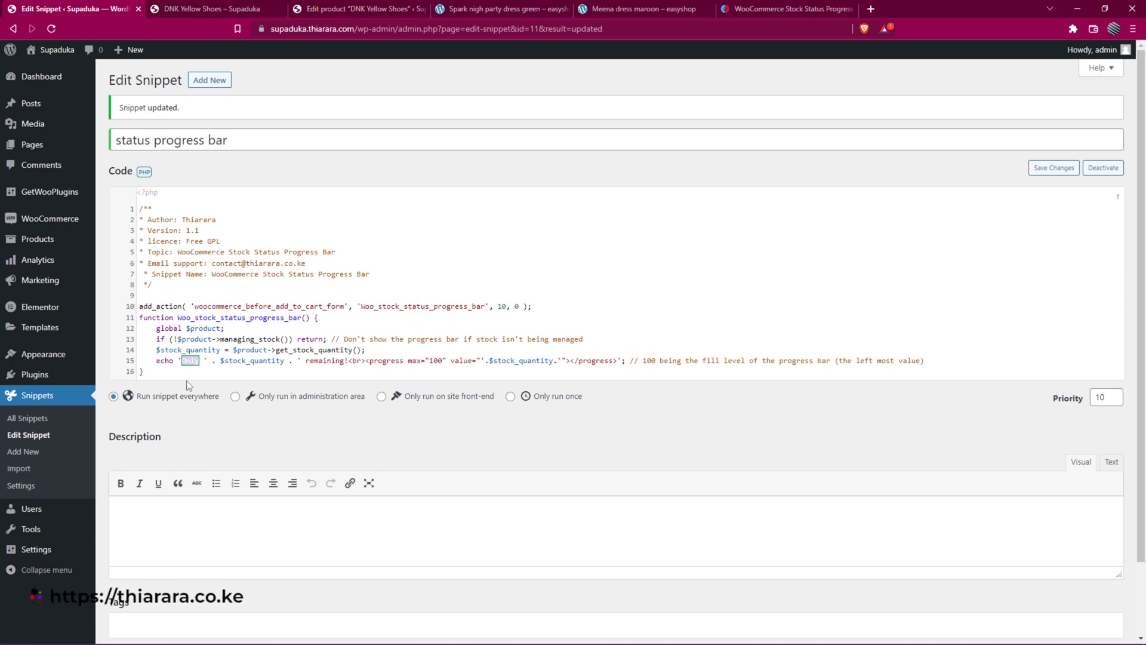
type("Avaiable for offer")
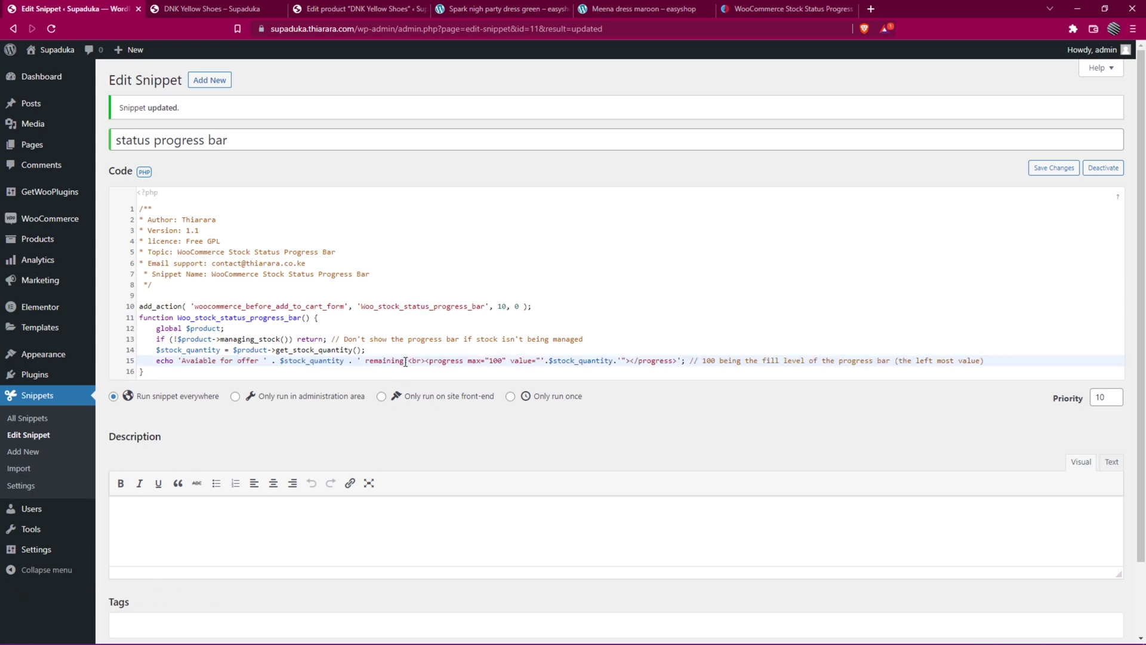
left_click(1053, 168)
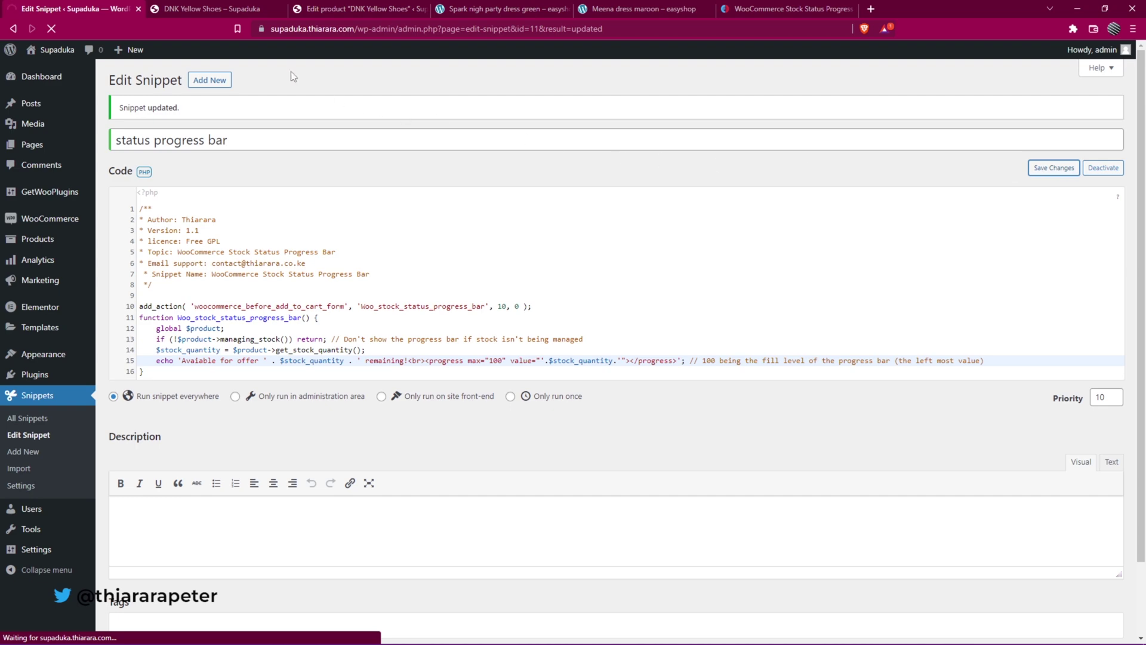
- Reload the DNK Yellow Shoes page and highlight the new offer message, its 50, and '50 in stock'
left_click(215, 9)
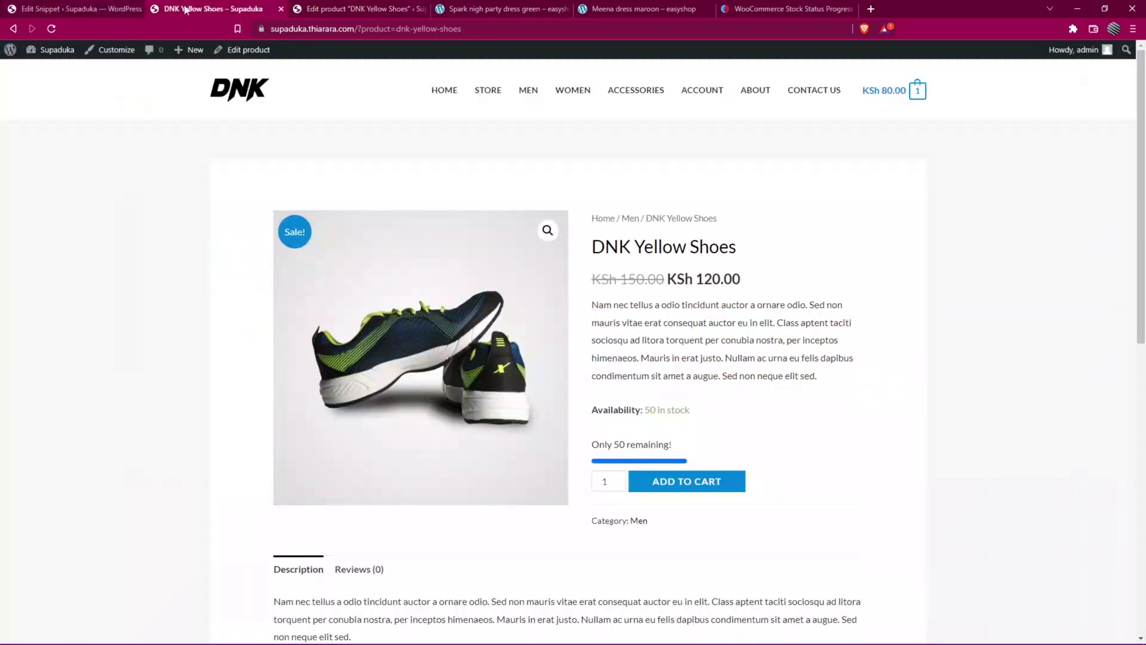
left_click(51, 28)
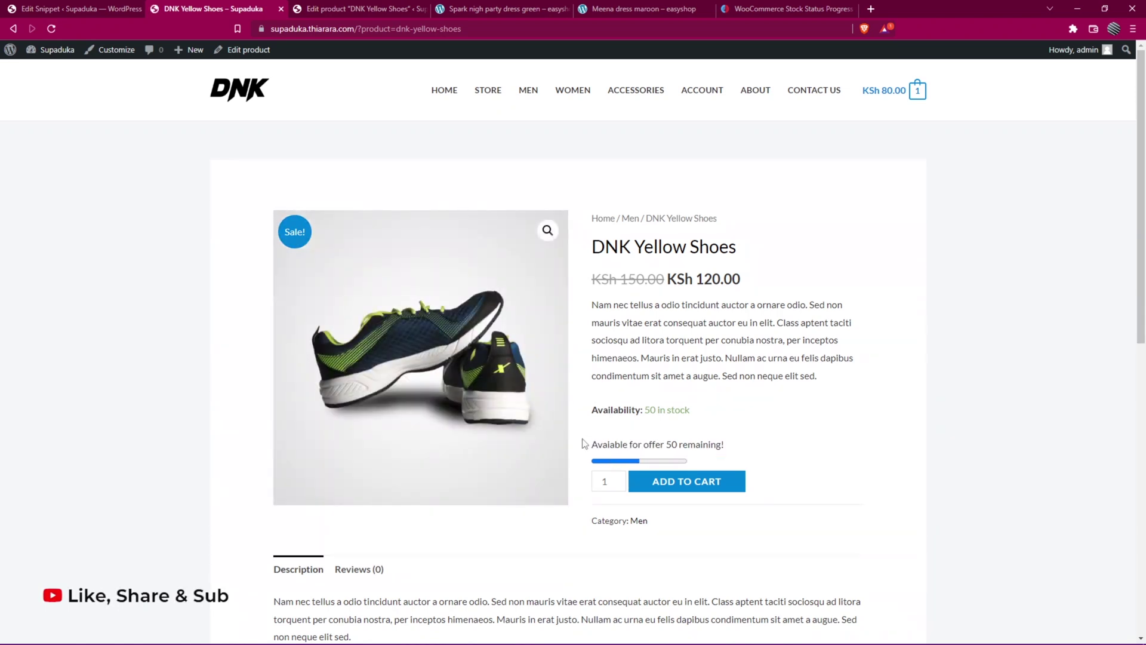
left_click_drag(589, 447, 620, 445)
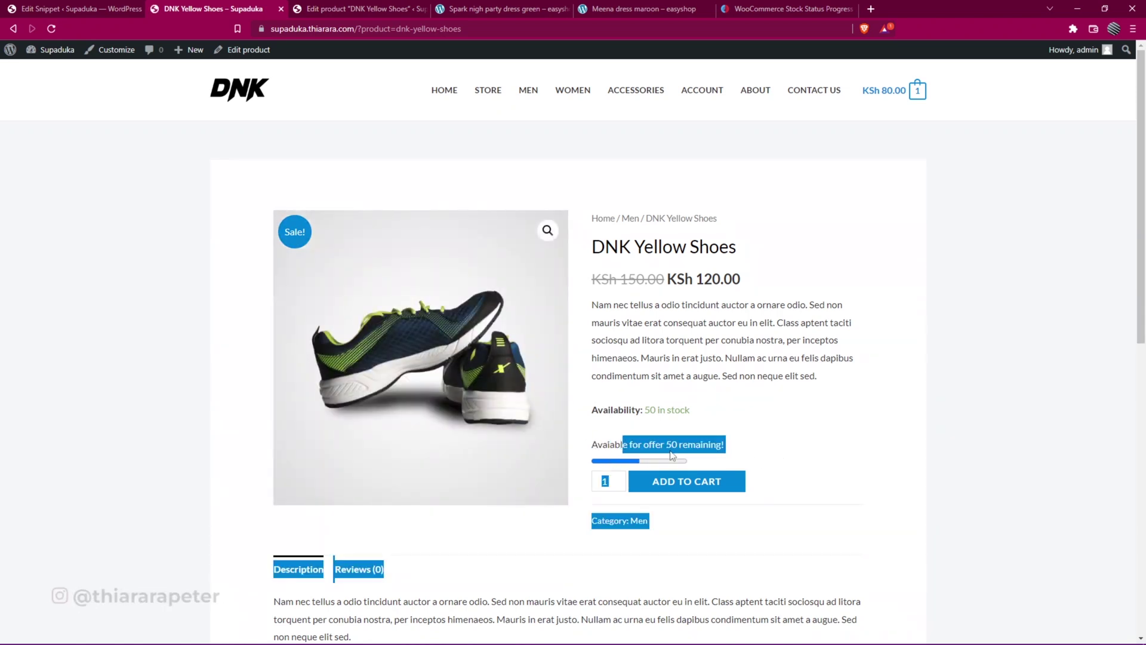
left_click(658, 440)
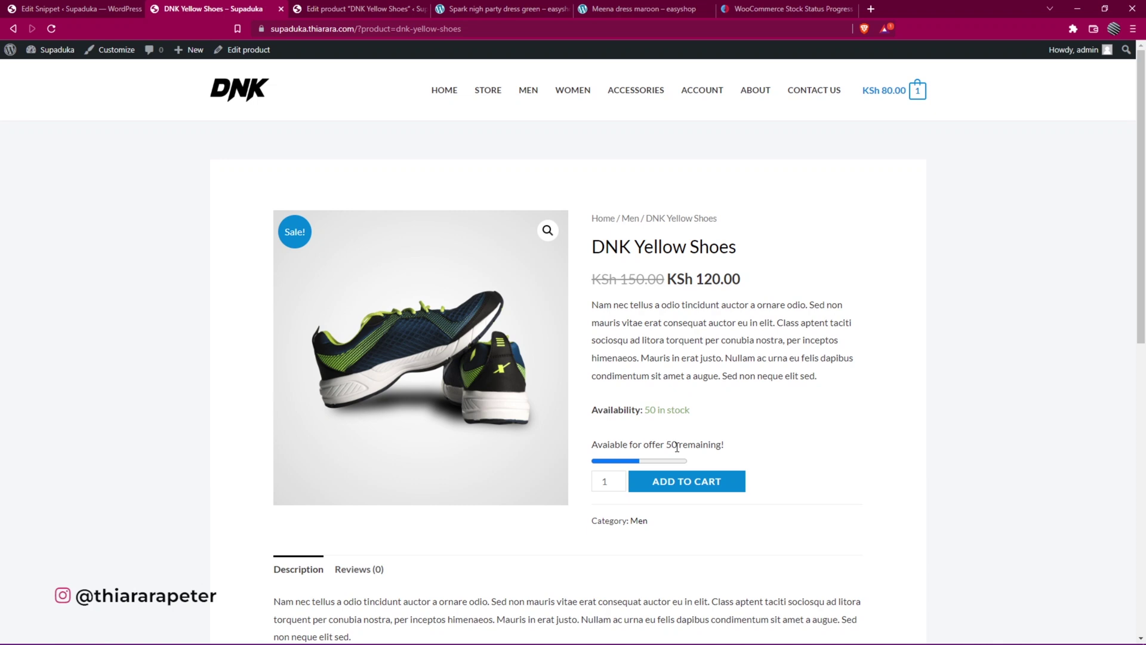
double_click(671, 445)
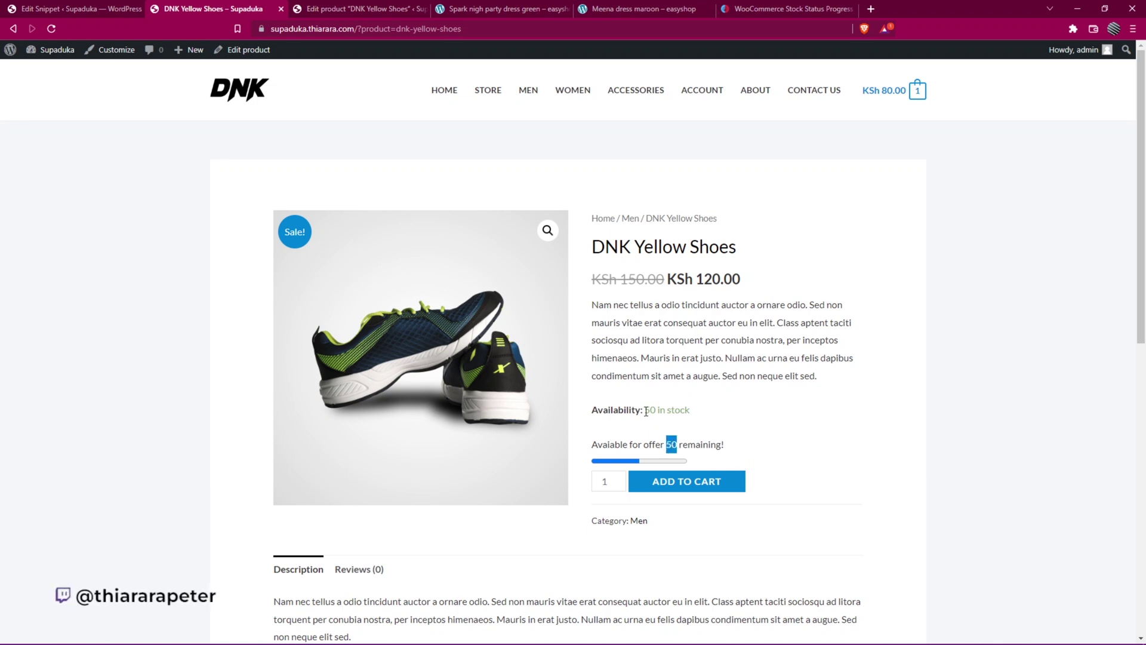
left_click_drag(643, 411, 706, 418)
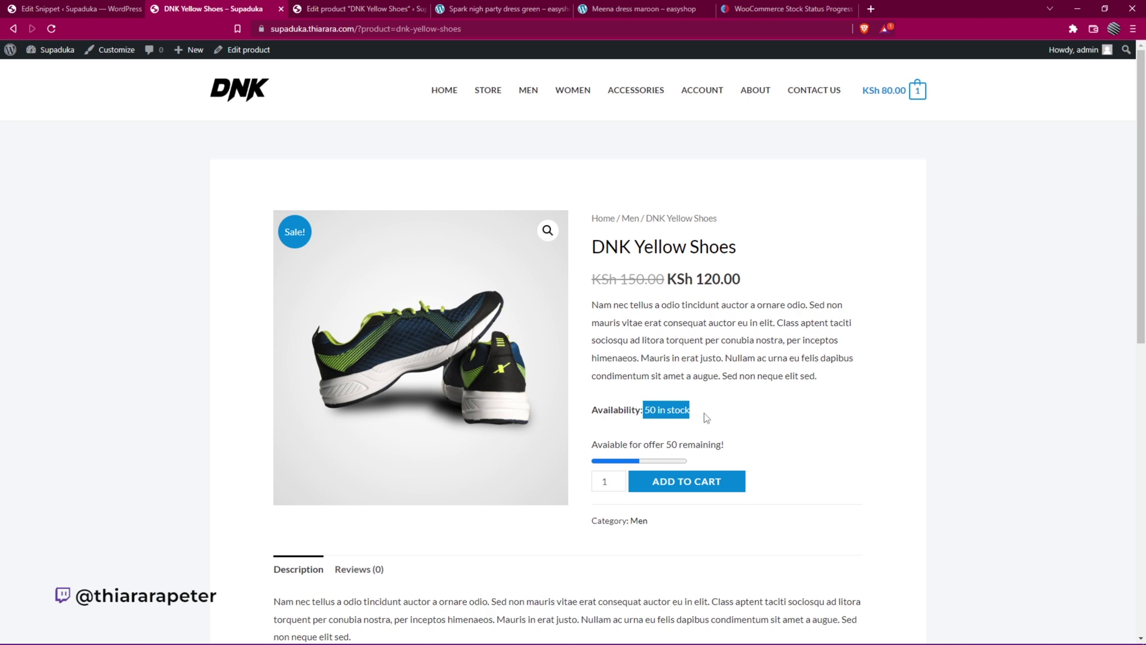